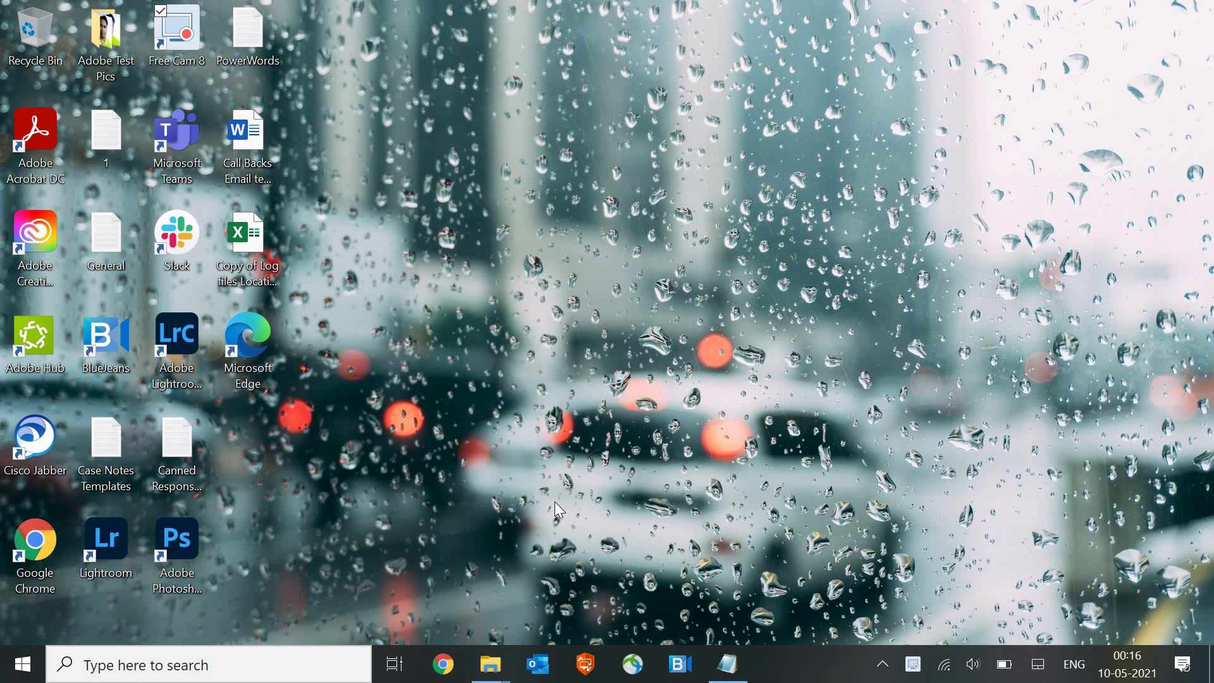
Open Device Manager by running devmgmt.msc
{"action": "key", "text": "super+r"}
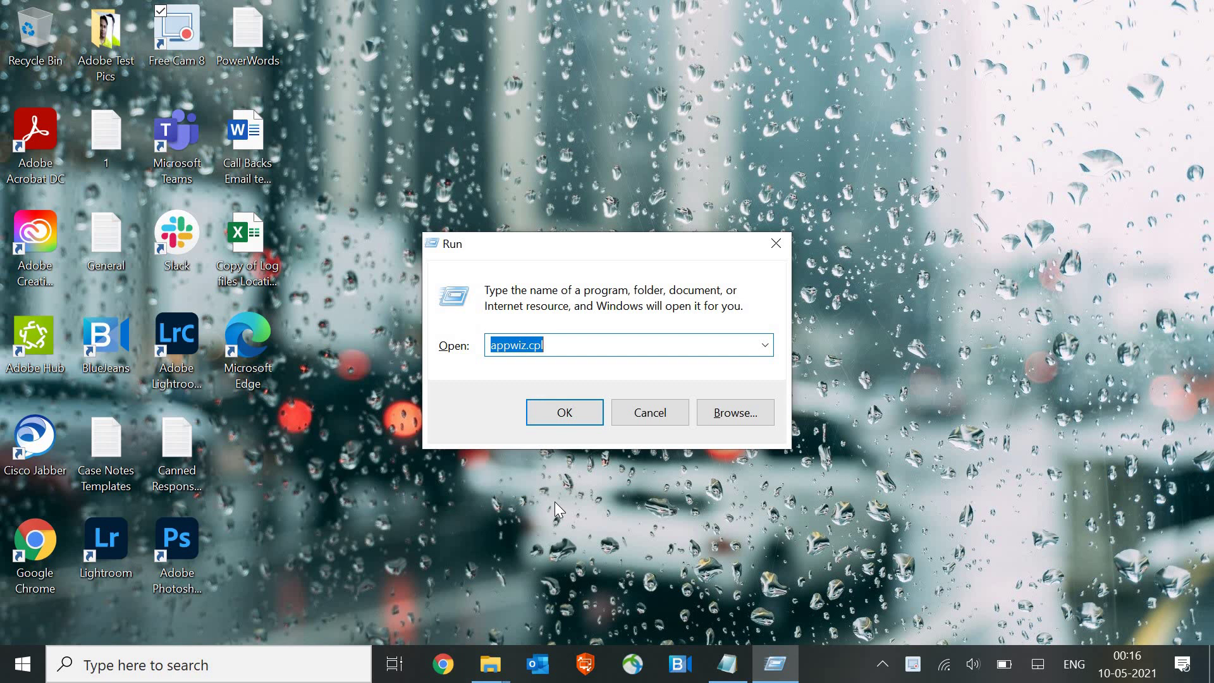
{"action": "type", "text": "devmgmt"}
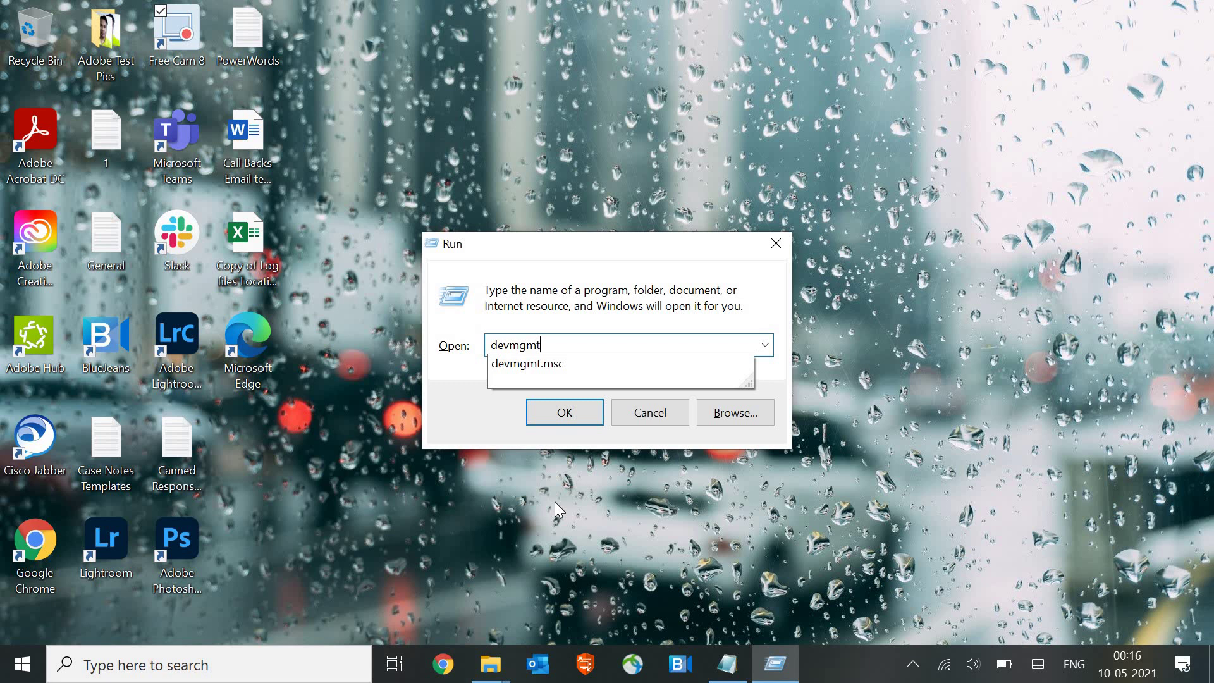
{"action": "type", "text": ".msc"}
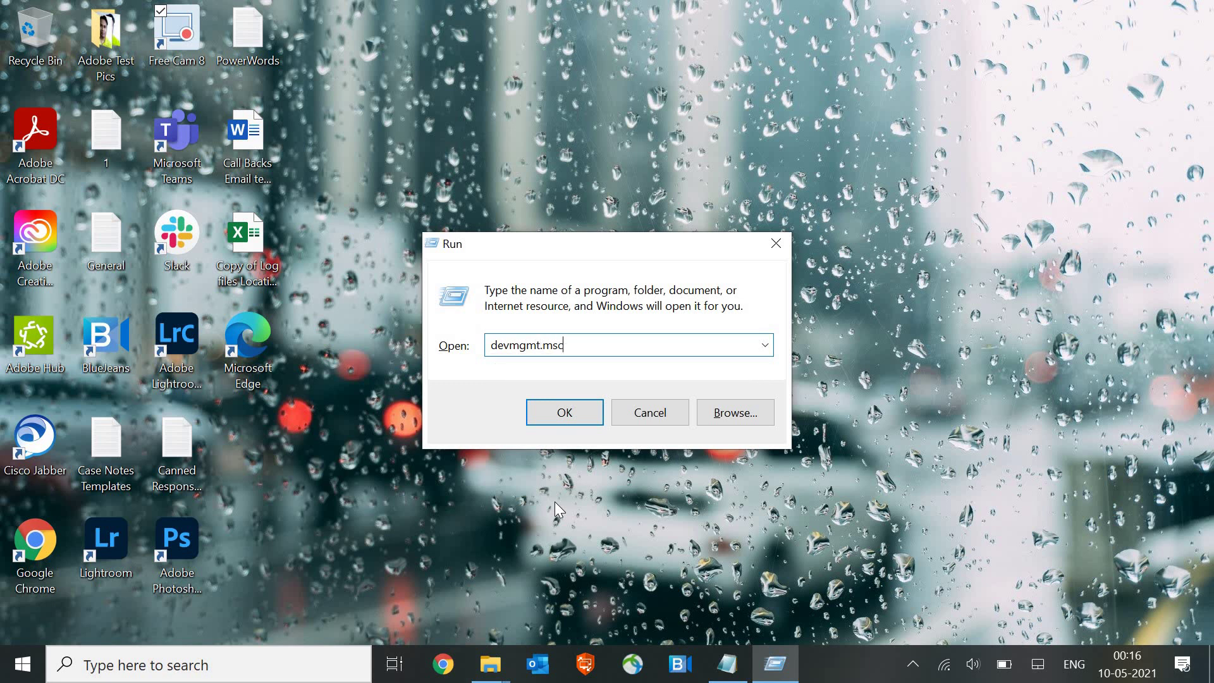
{"action": "key", "text": "Return"}
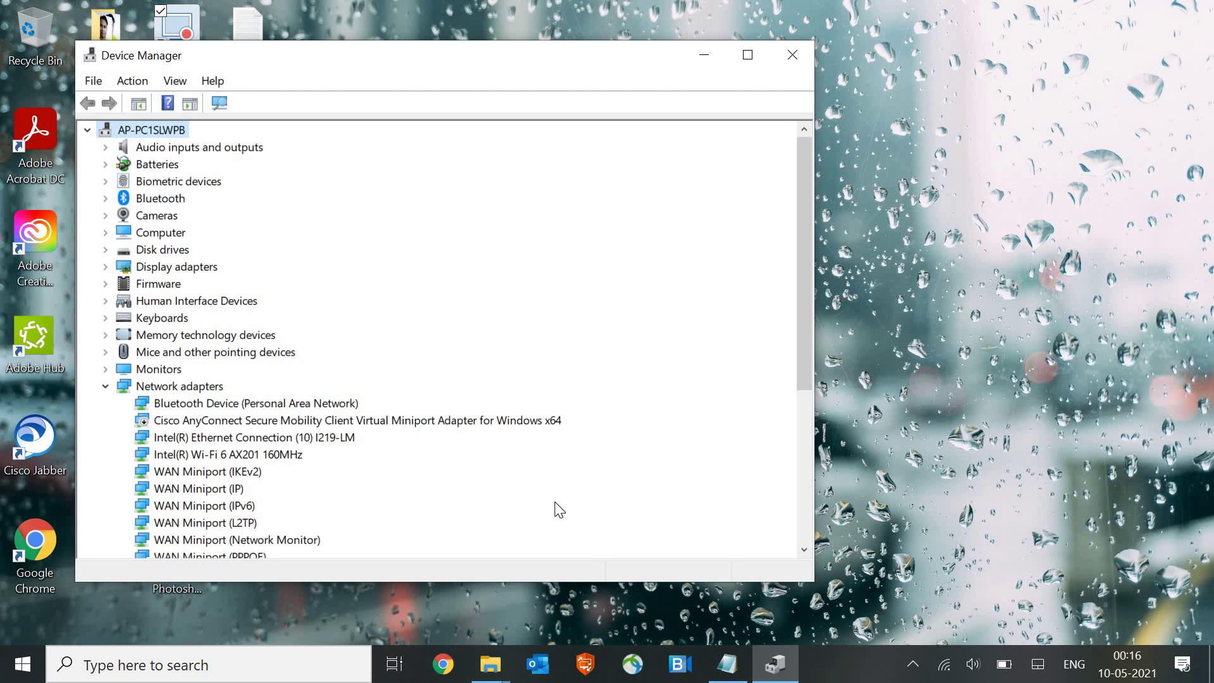
Expand the Mice and other pointing devices category in the device tree
{"action": "key", "text": "Down"}
{"action": "key", "text": "Down"}
{"action": "key", "text": "Down"}
{"action": "key", "text": "Down"}
{"action": "key", "text": "Down"}
{"action": "key", "text": "Down"}
{"action": "key", "text": "Down"}
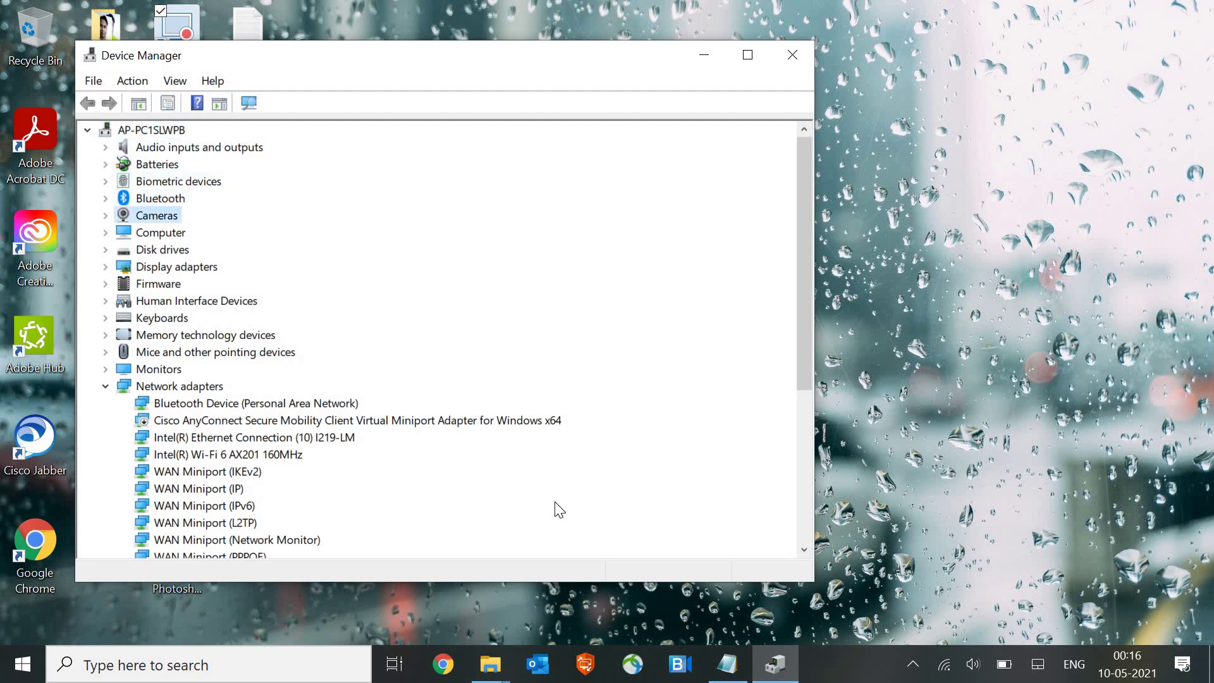
{"action": "key", "text": "Down"}
{"action": "key", "text": "Down"}
{"action": "key", "text": "Down"}
{"action": "key", "text": "Down"}
{"action": "key", "text": "Down"}
{"action": "key", "text": "Down"}
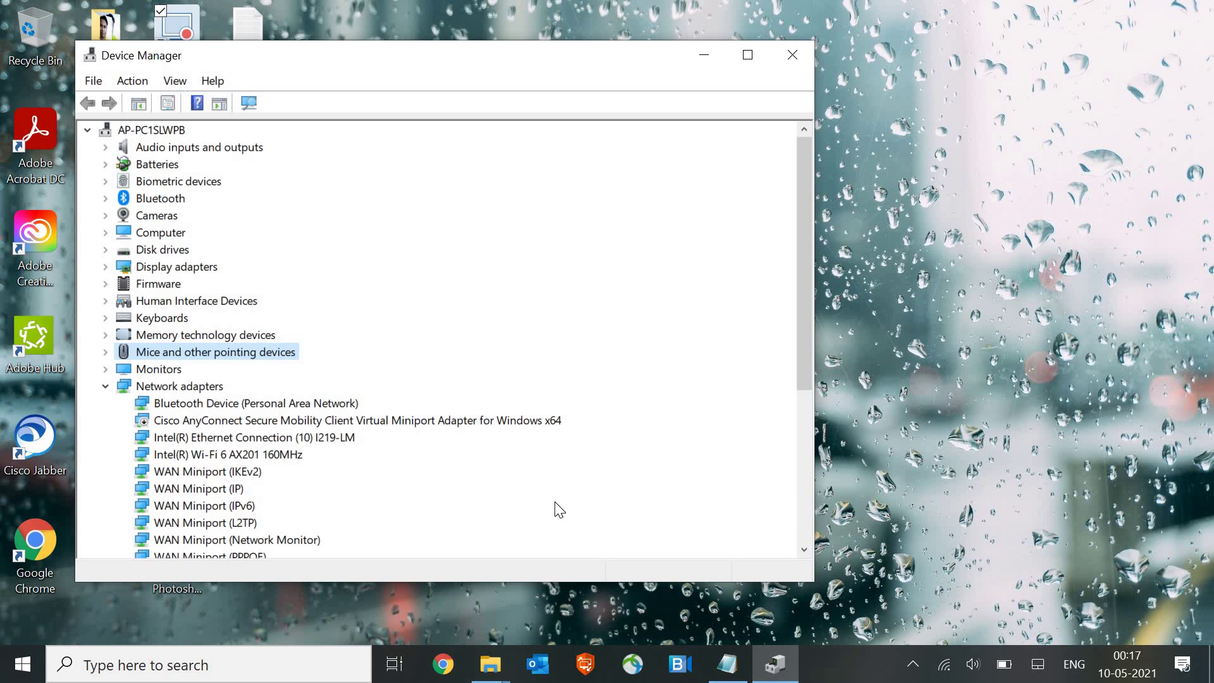
{"action": "key", "text": "Right"}
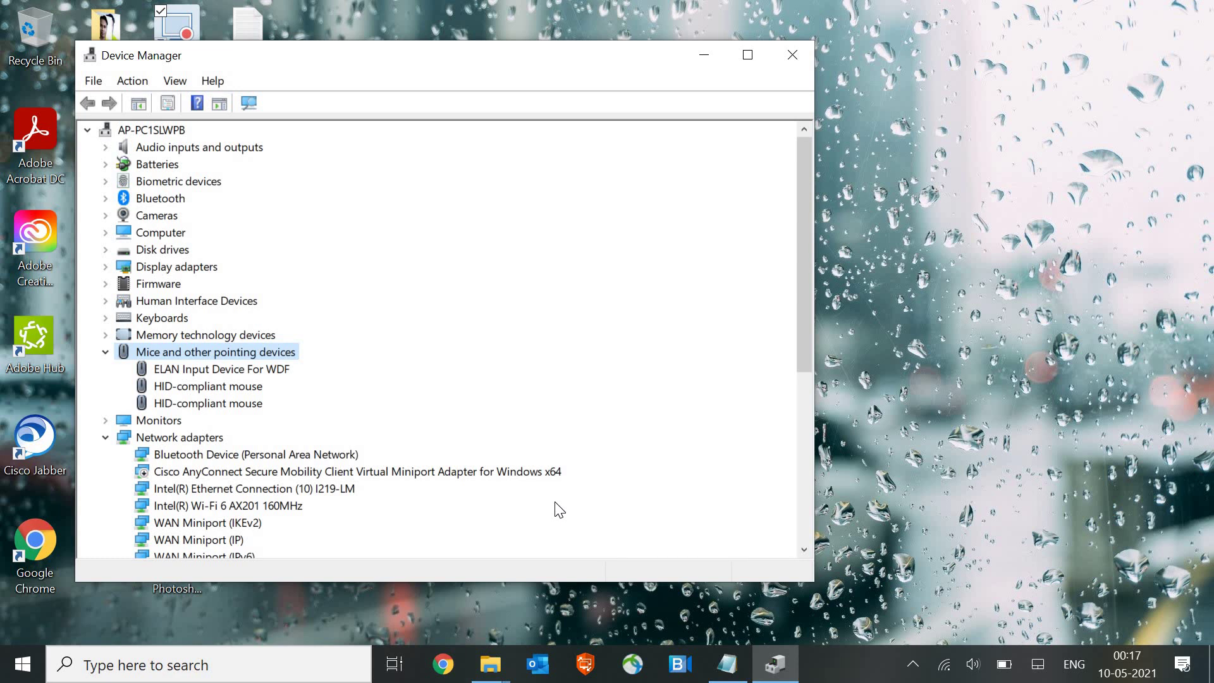
Open the properties of the second HID-compliant mouse and show its driver settings
{"action": "key", "text": "Down"}
{"action": "key", "text": "Down"}
{"action": "key", "text": "Down"}
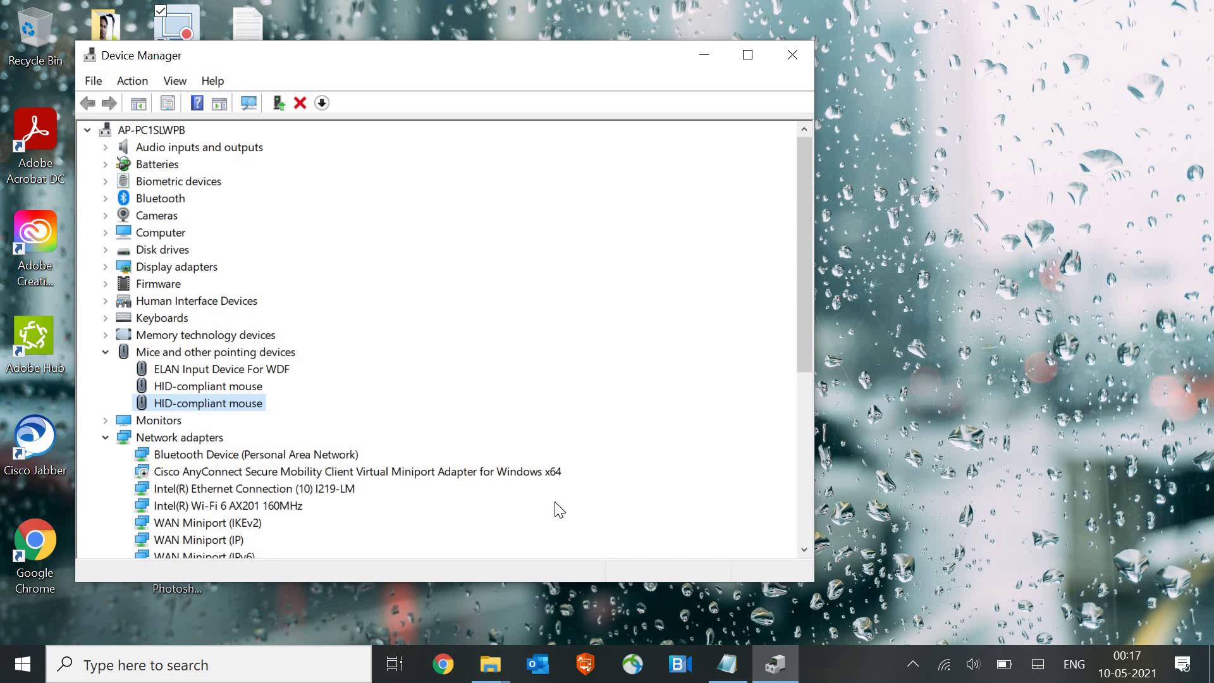
{"action": "key", "text": "Return"}
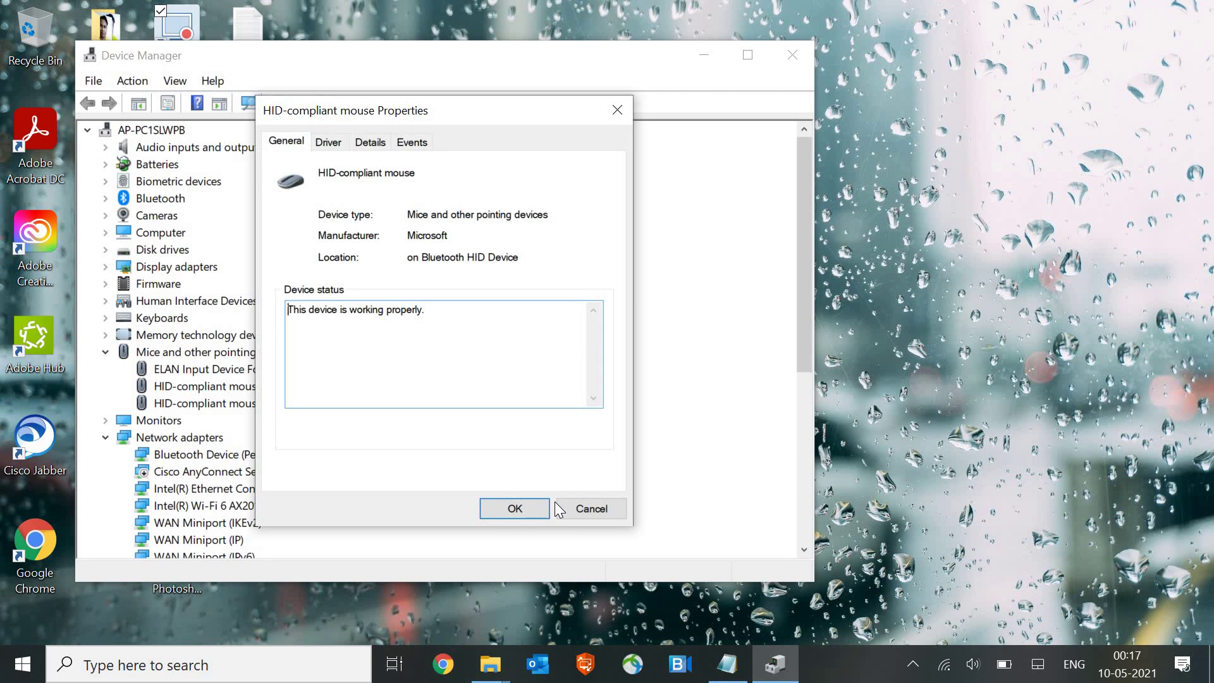
{"action": "key", "text": "Tab"}
{"action": "key", "text": "Tab"}
{"action": "key", "text": "Tab"}
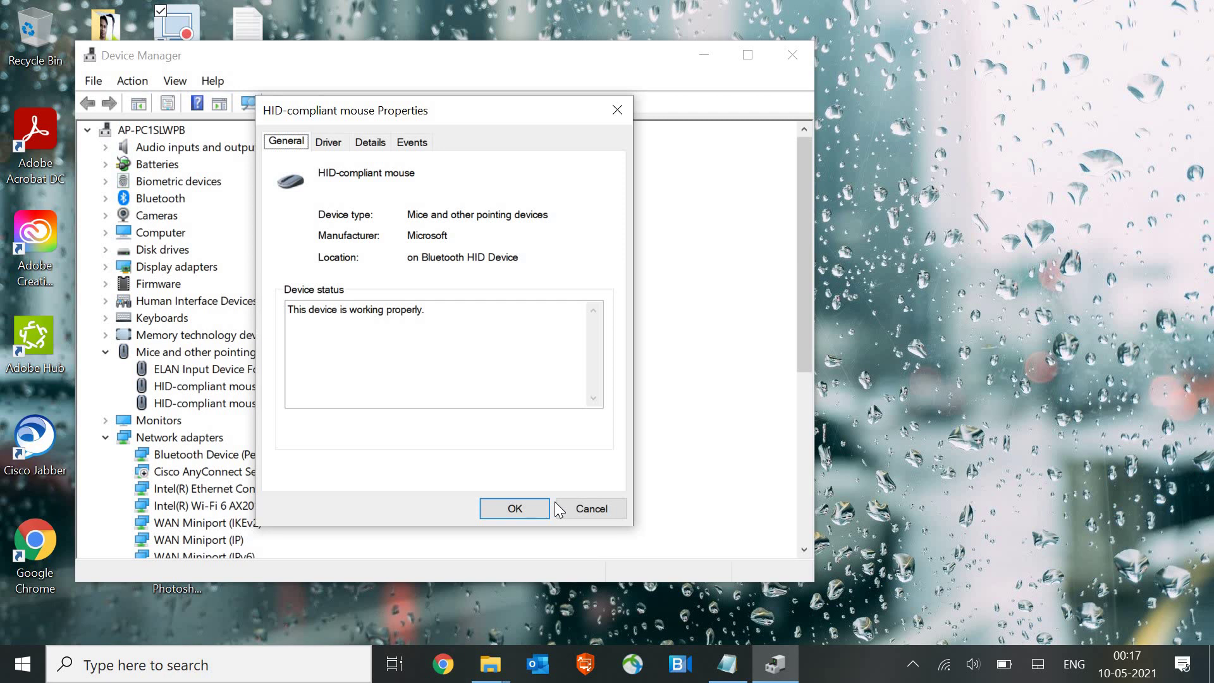
{"action": "key", "text": "Right"}
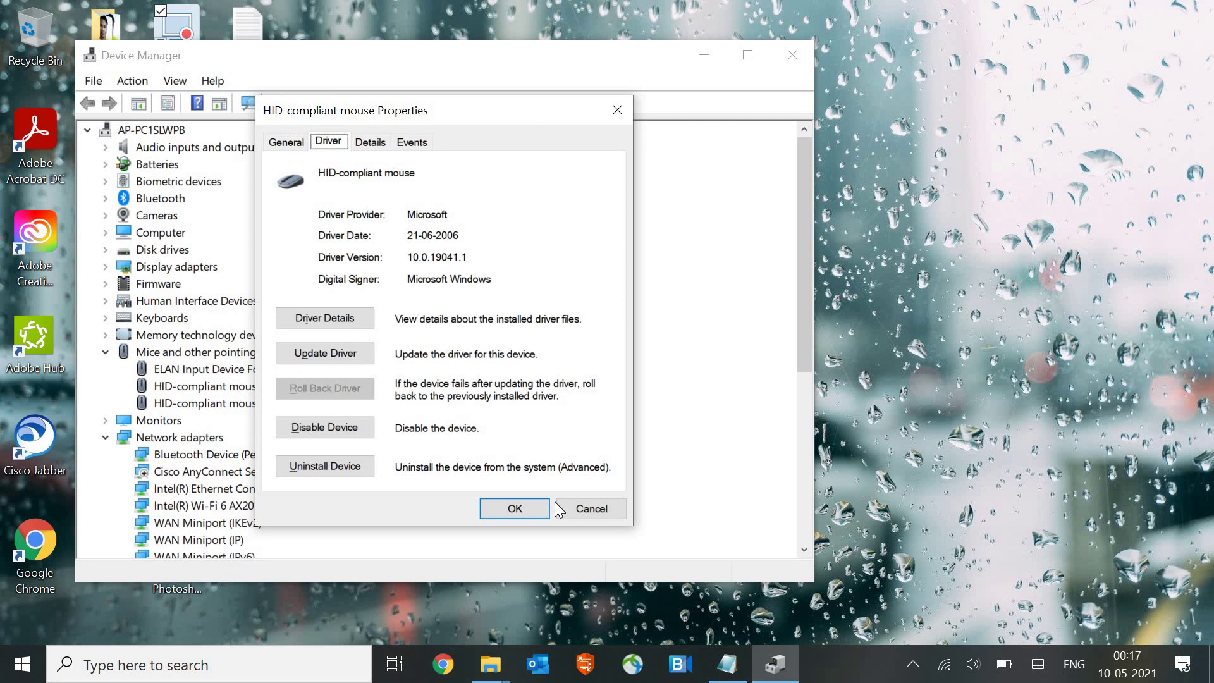
Uninstall the HID-compliant mouse from the system and confirm the removal
{"action": "key", "text": "Tab"}
{"action": "key", "text": "Tab"}
{"action": "key", "text": "Tab"}
{"action": "key", "text": "Tab"}
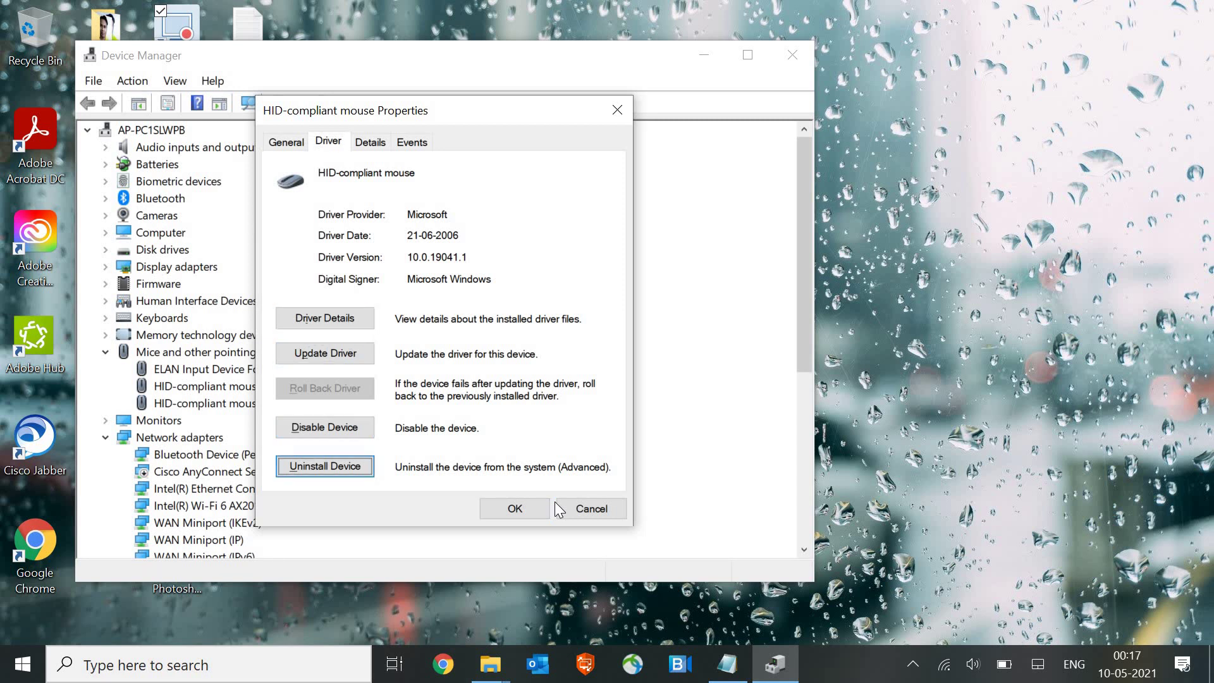
{"action": "key", "text": "Return"}
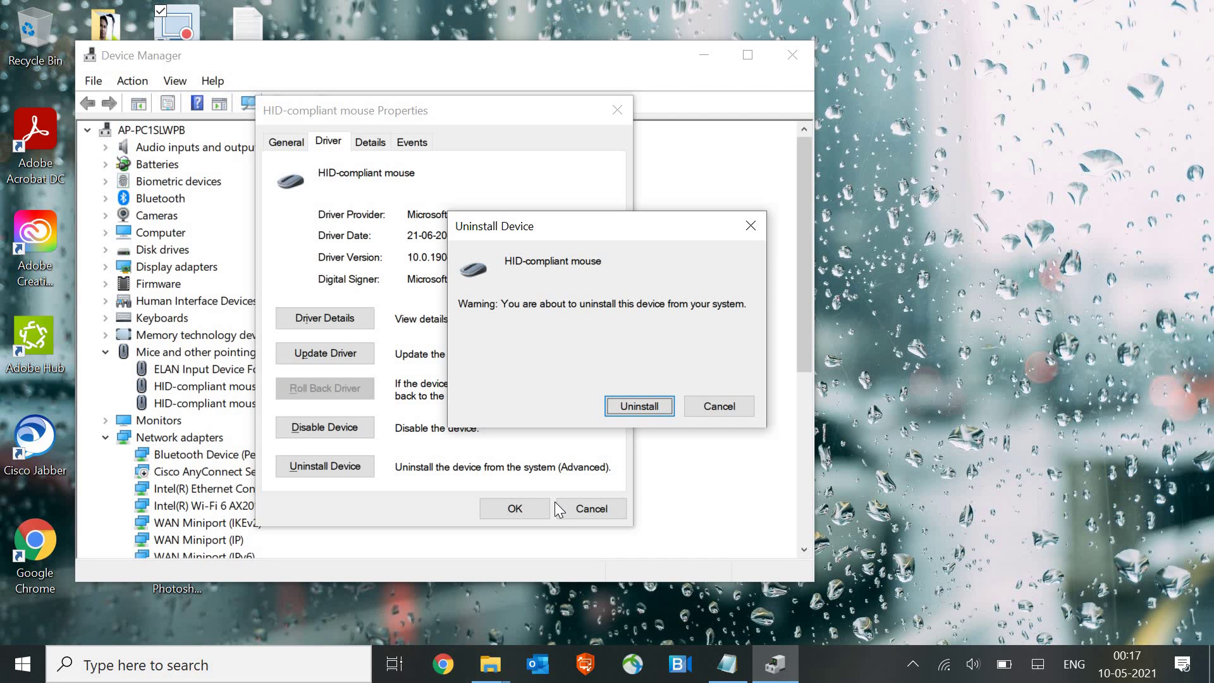
{"action": "key", "text": "Return"}
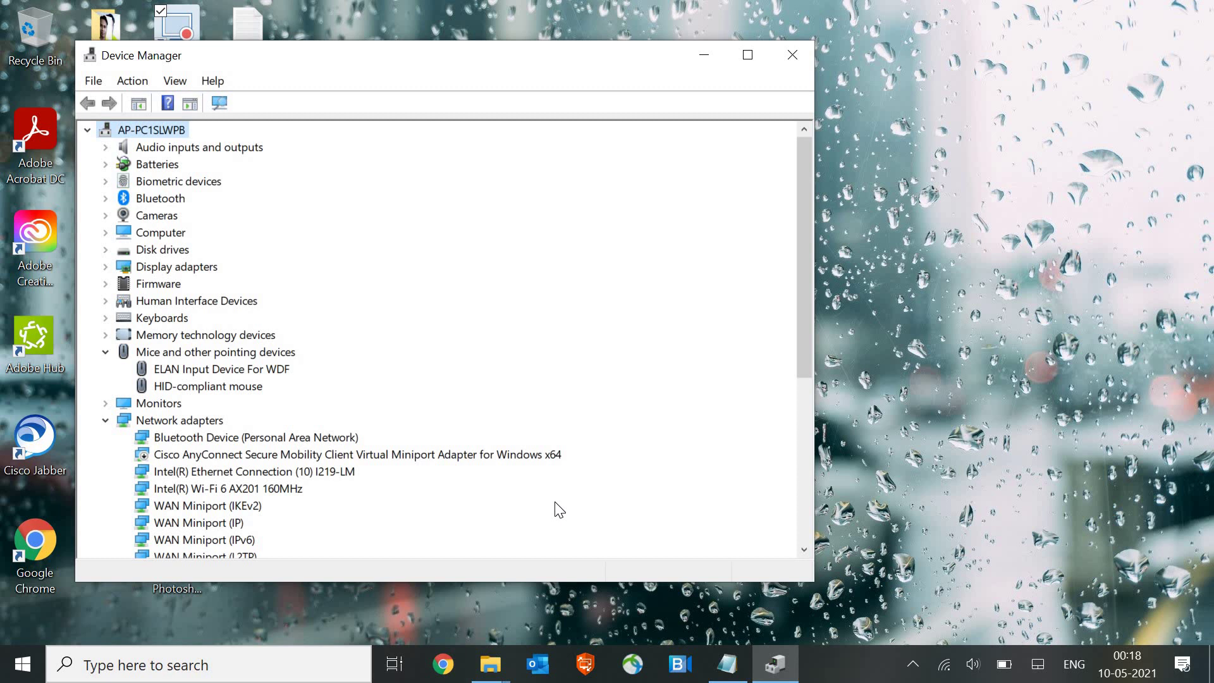
Scan the computer for hardware changes to reinstall the removed mouse device
{"action": "key", "text": "alt"}
{"action": "key", "text": "Right"}
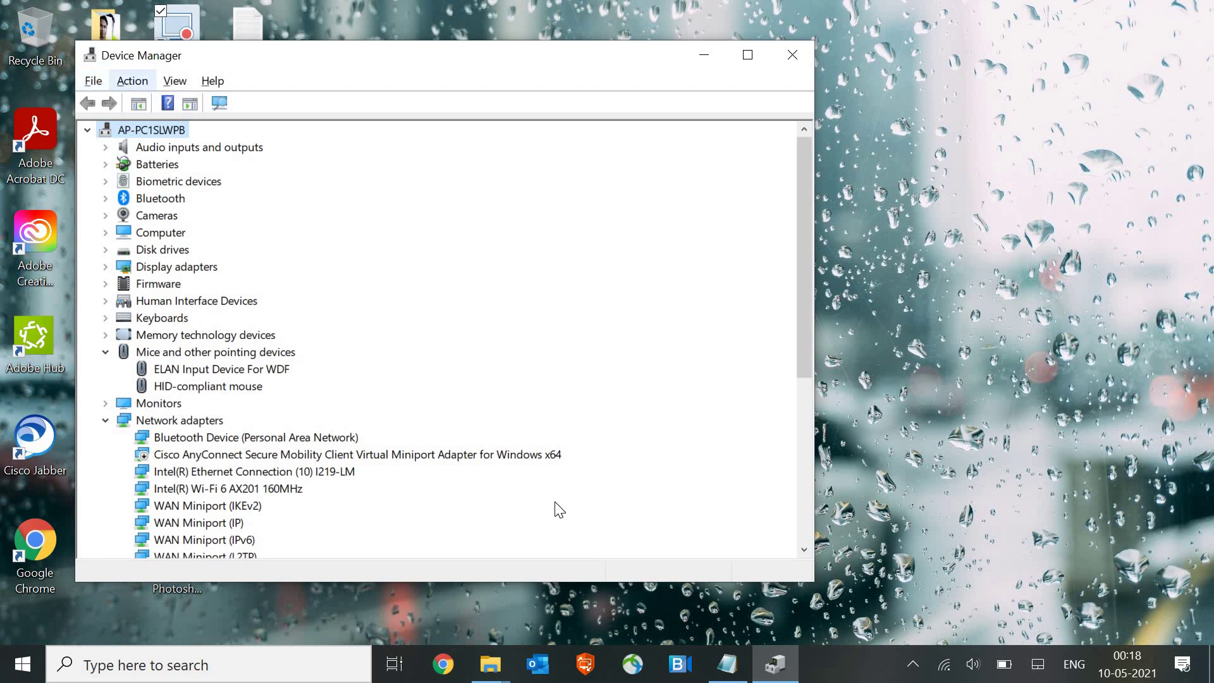
{"action": "key", "text": "Down"}
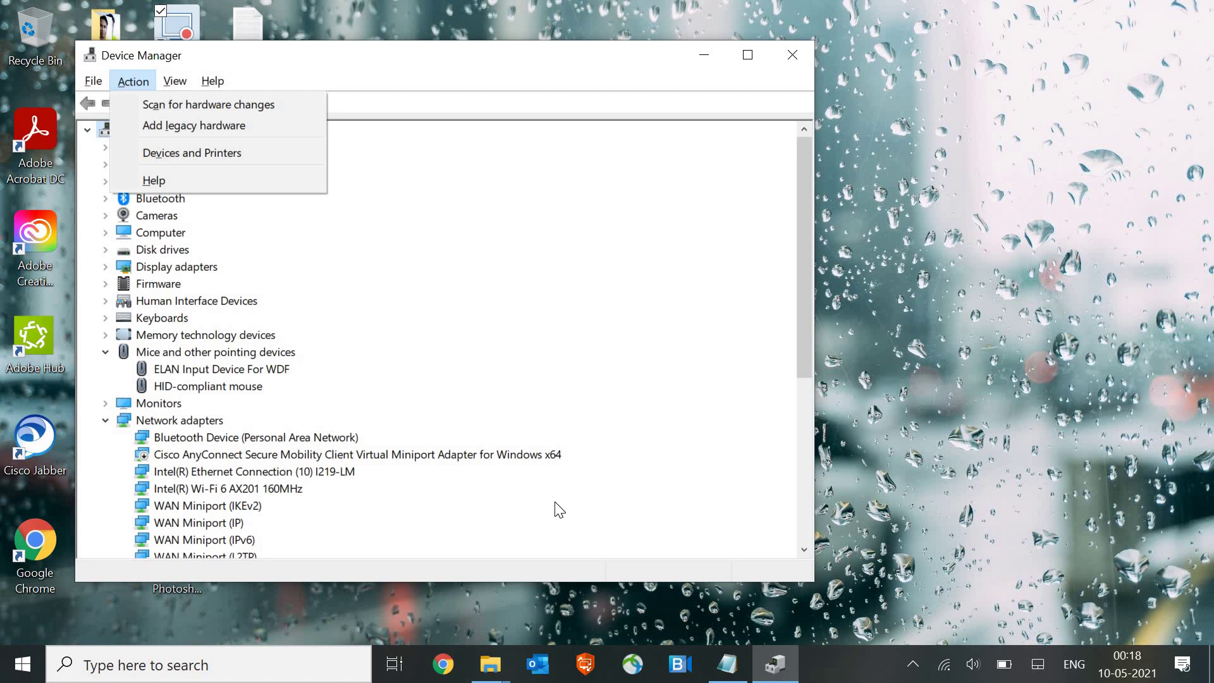
{"action": "key", "text": "Down"}
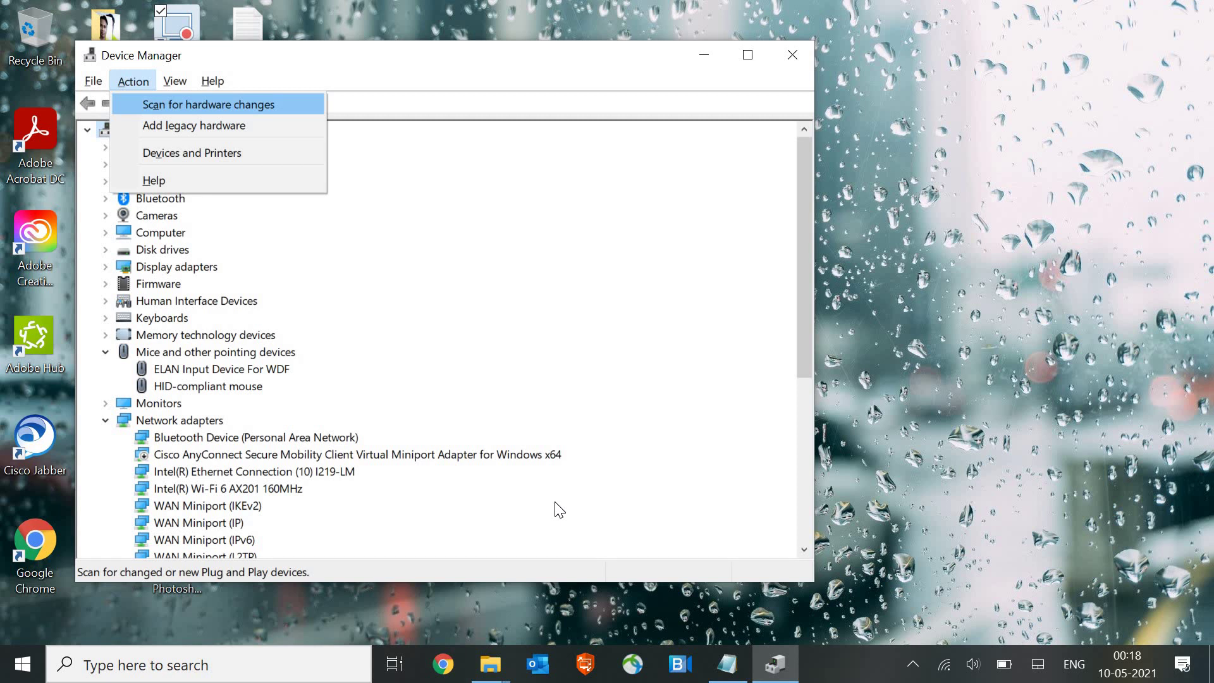
{"action": "key", "text": "Return"}
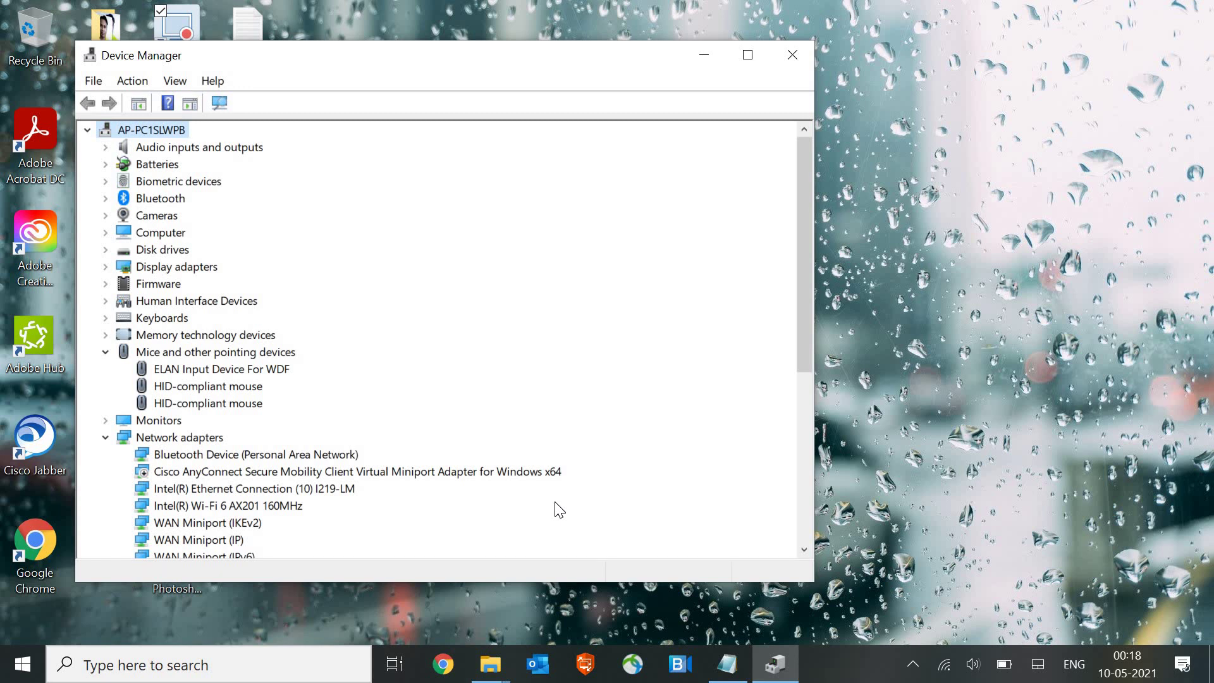
Open the properties of the reinstalled second HID-compliant mouse and show its driver settings
{"action": "key", "text": "Down"}
{"action": "key", "text": "Down"}
{"action": "key", "text": "Down"}
{"action": "key", "text": "Down"}
{"action": "key", "text": "Down"}
{"action": "key", "text": "Down"}
{"action": "key", "text": "Down"}
{"action": "key", "text": "Down"}
{"action": "key", "text": "Down"}
{"action": "key", "text": "Down"}
{"action": "key", "text": "Down"}
{"action": "key", "text": "Down"}
{"action": "key", "text": "Down"}
{"action": "key", "text": "Down"}
{"action": "key", "text": "Down"}
{"action": "key", "text": "Down"}
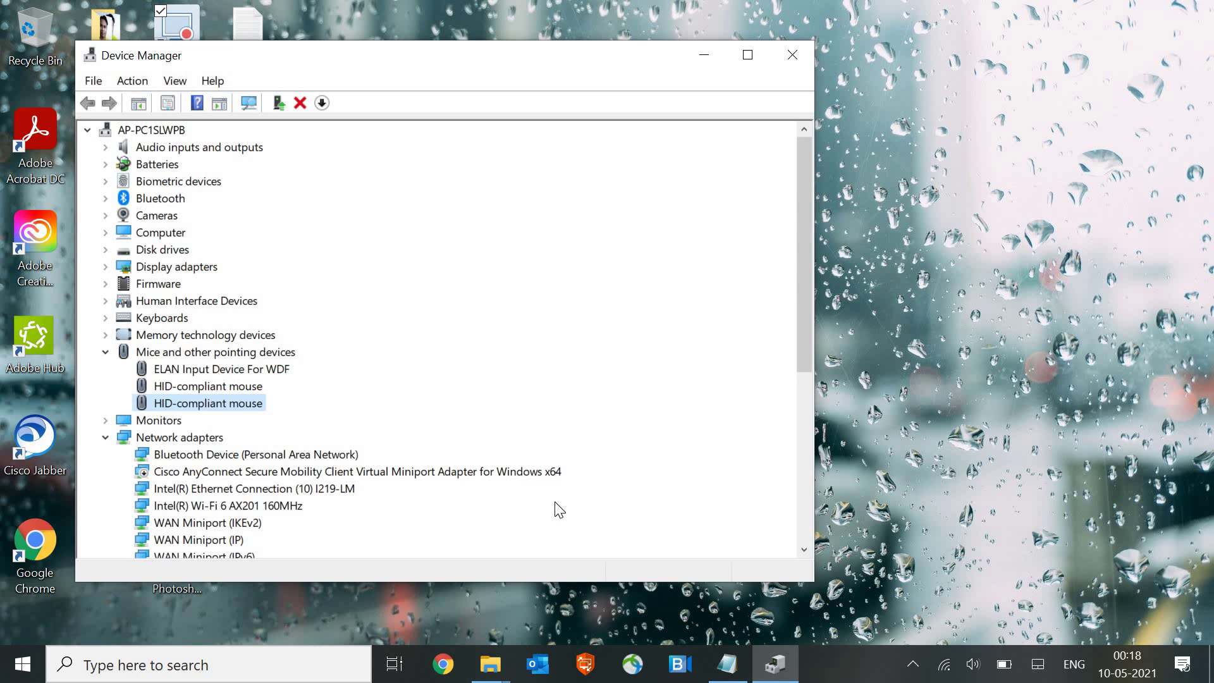
{"action": "key", "text": "Return"}
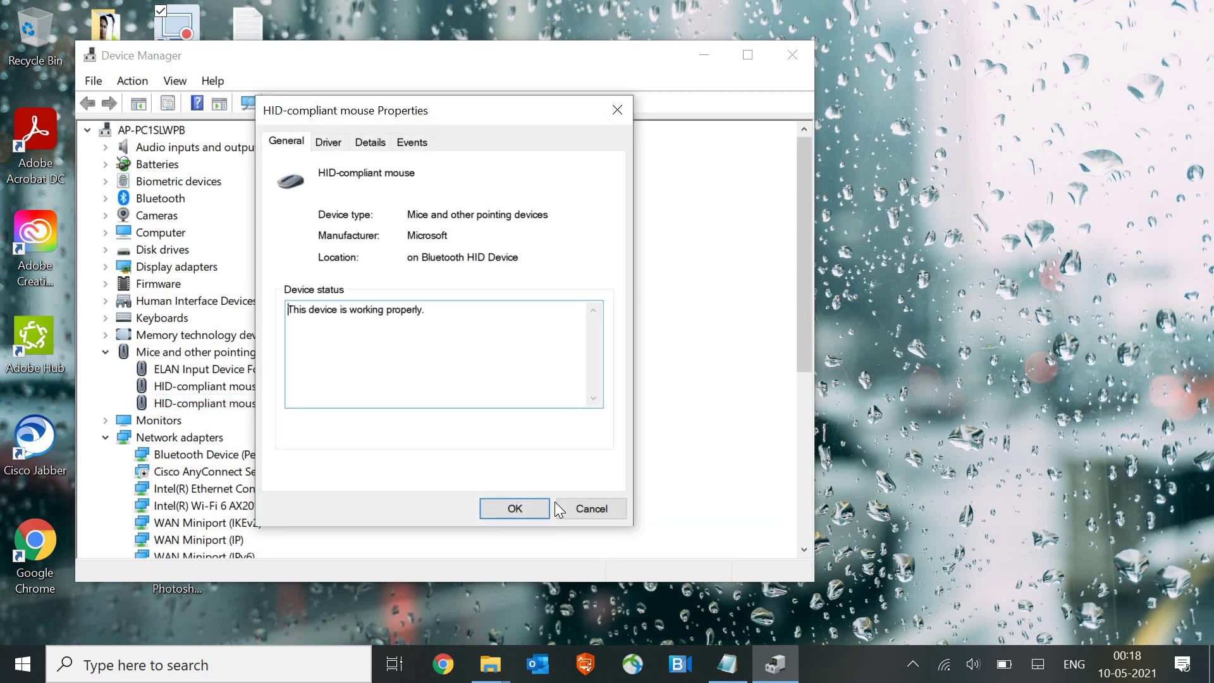
{"action": "key", "text": "Tab"}
{"action": "key", "text": "Tab"}
{"action": "key", "text": "Tab"}
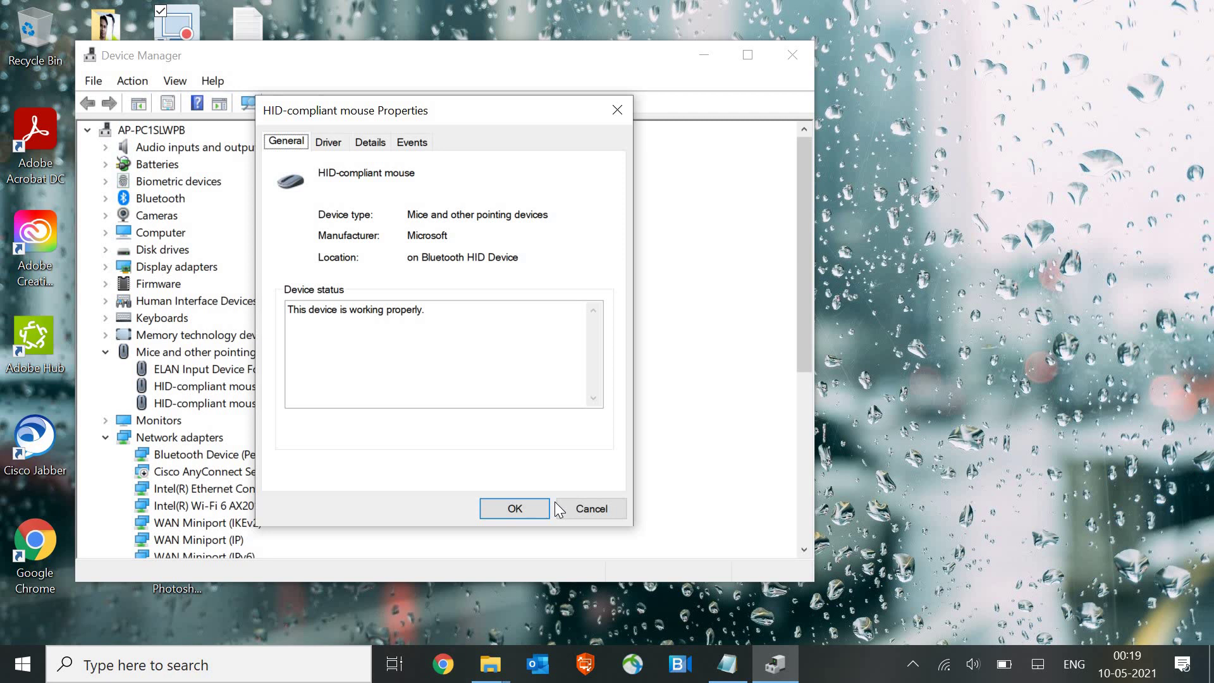
{"action": "key", "text": "Right"}
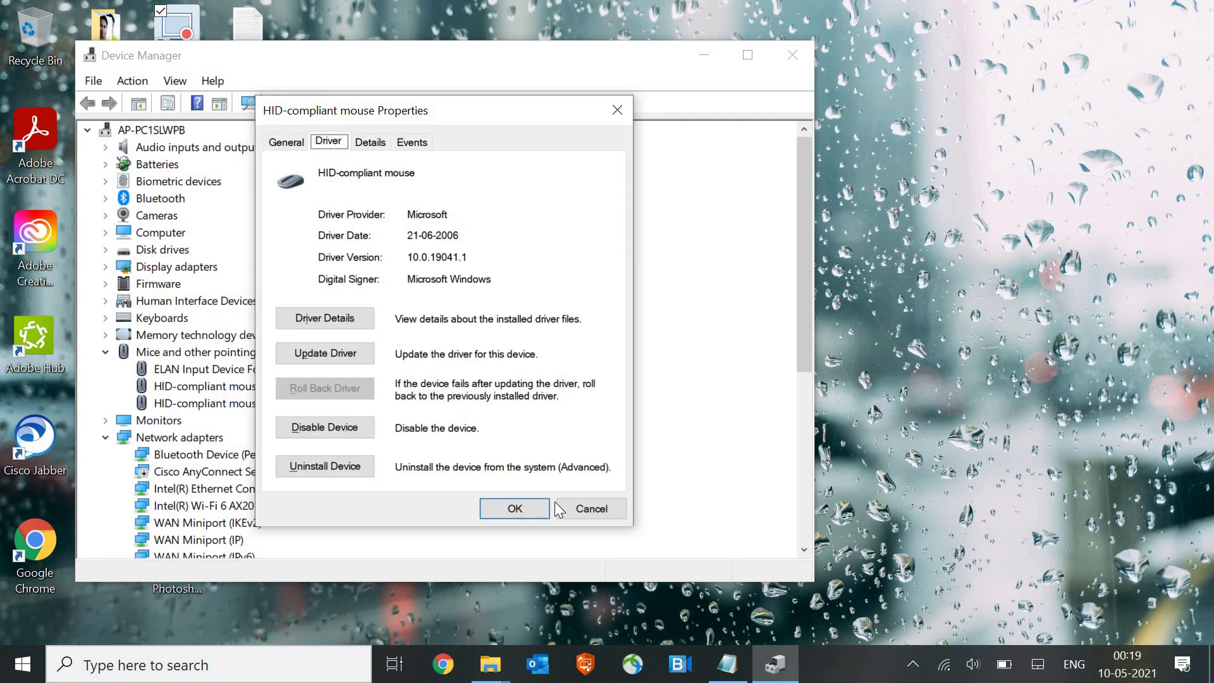
Disable the HID-compliant mouse, confirming the prompt, and enable it again
{"action": "key", "text": "Tab"}
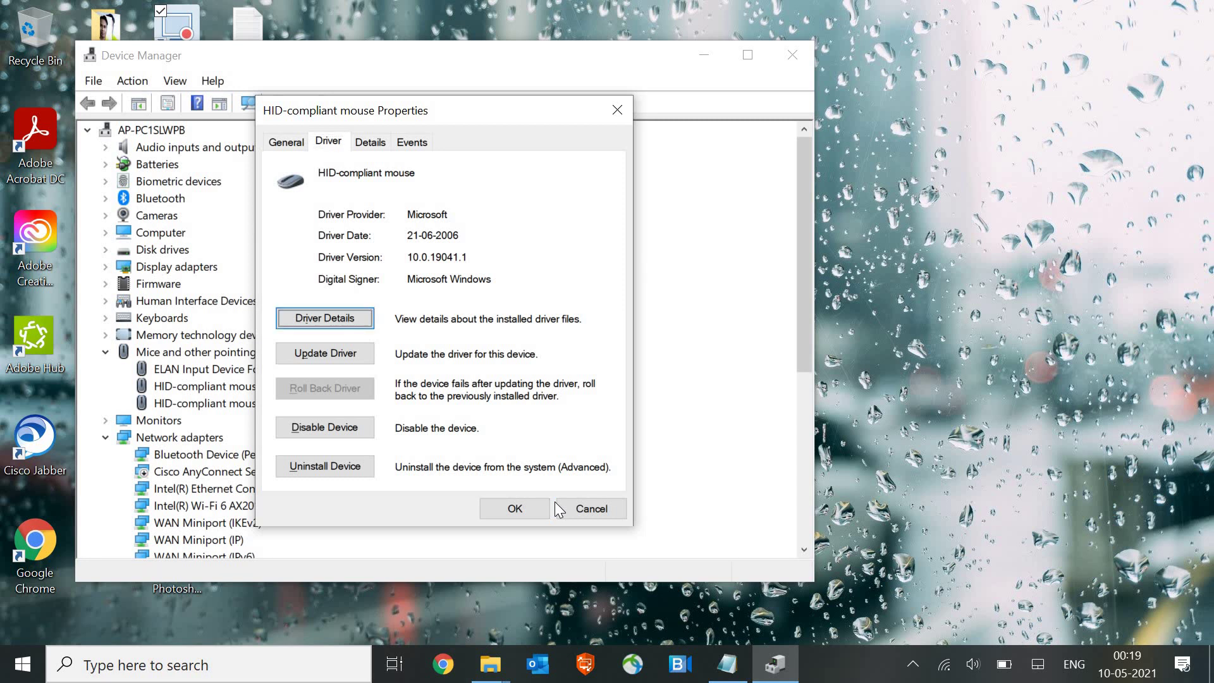
{"action": "key", "text": "Tab"}
{"action": "key", "text": "Tab"}
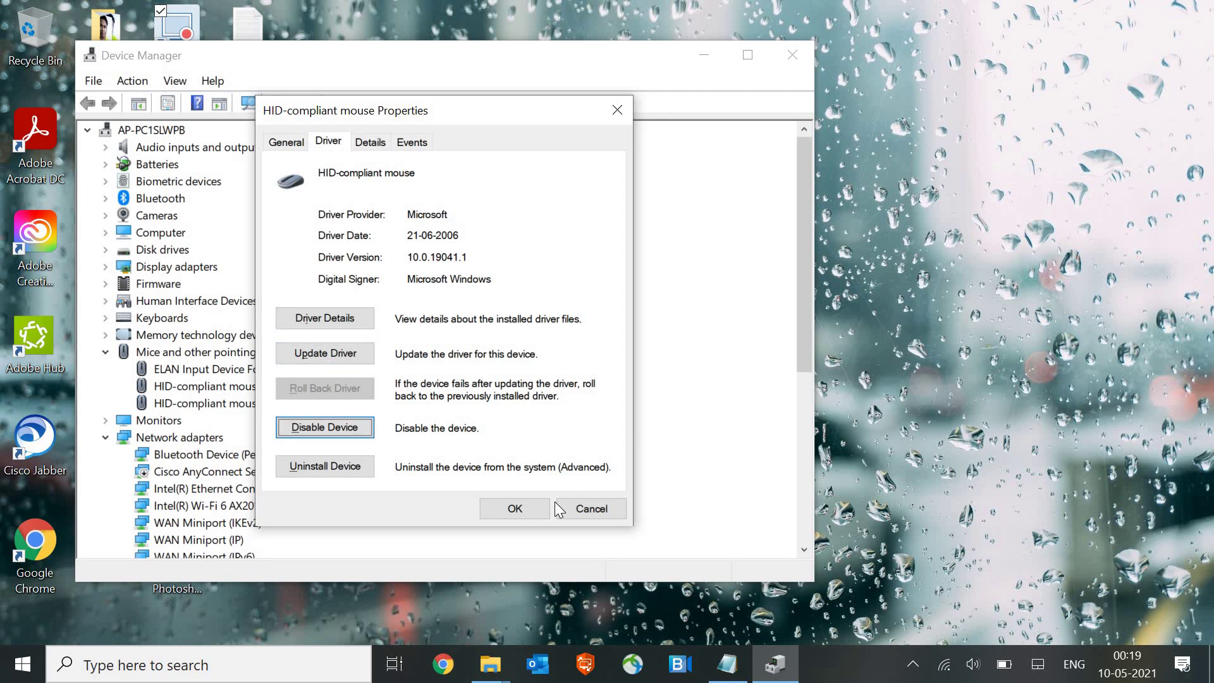
{"action": "key", "text": "Return"}
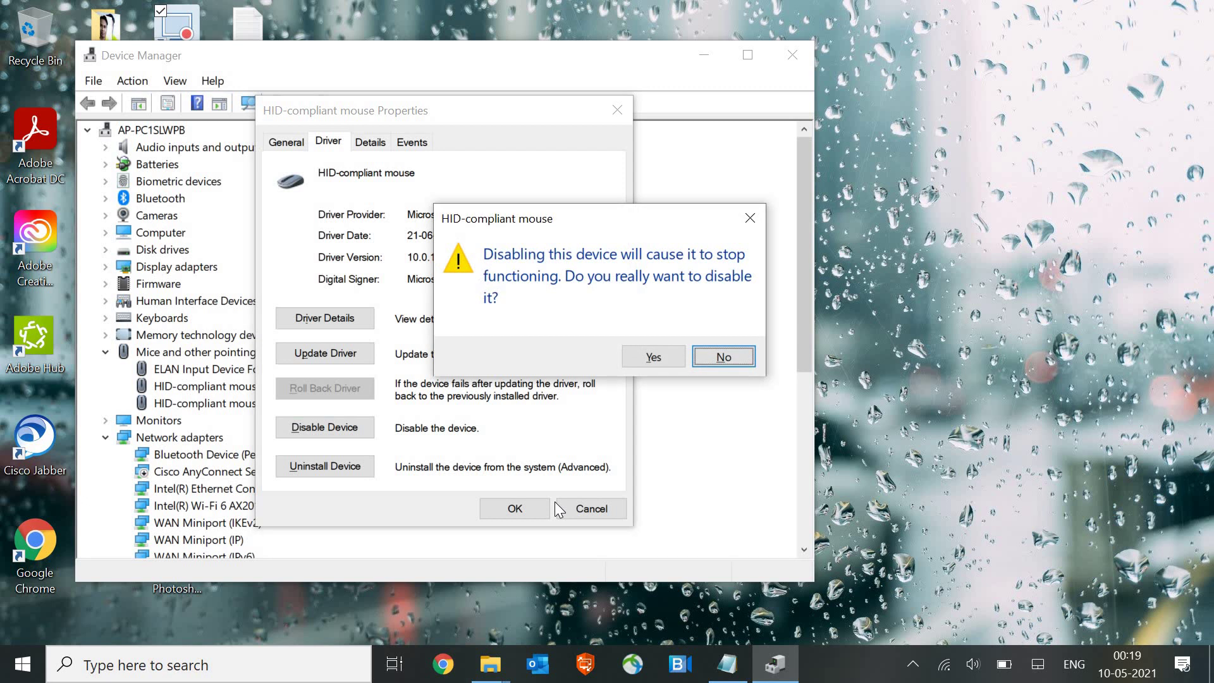
{"action": "key", "text": "Left"}
{"action": "key", "text": "Return"}
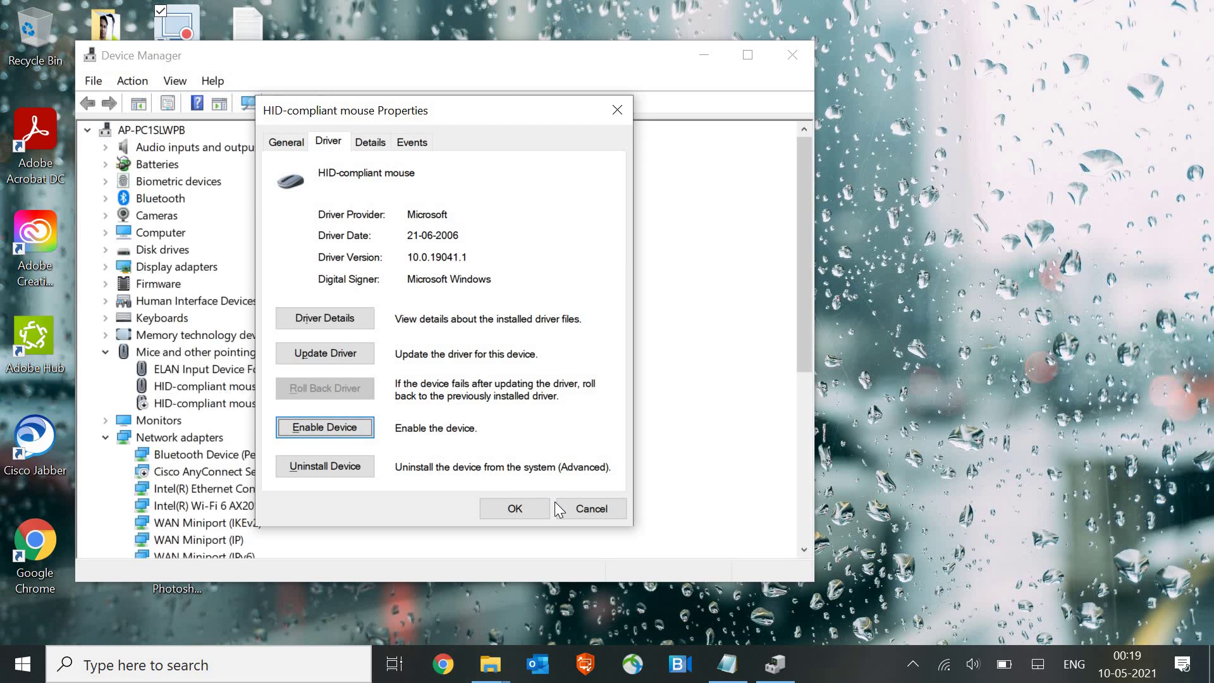
{"action": "key", "text": "Return"}
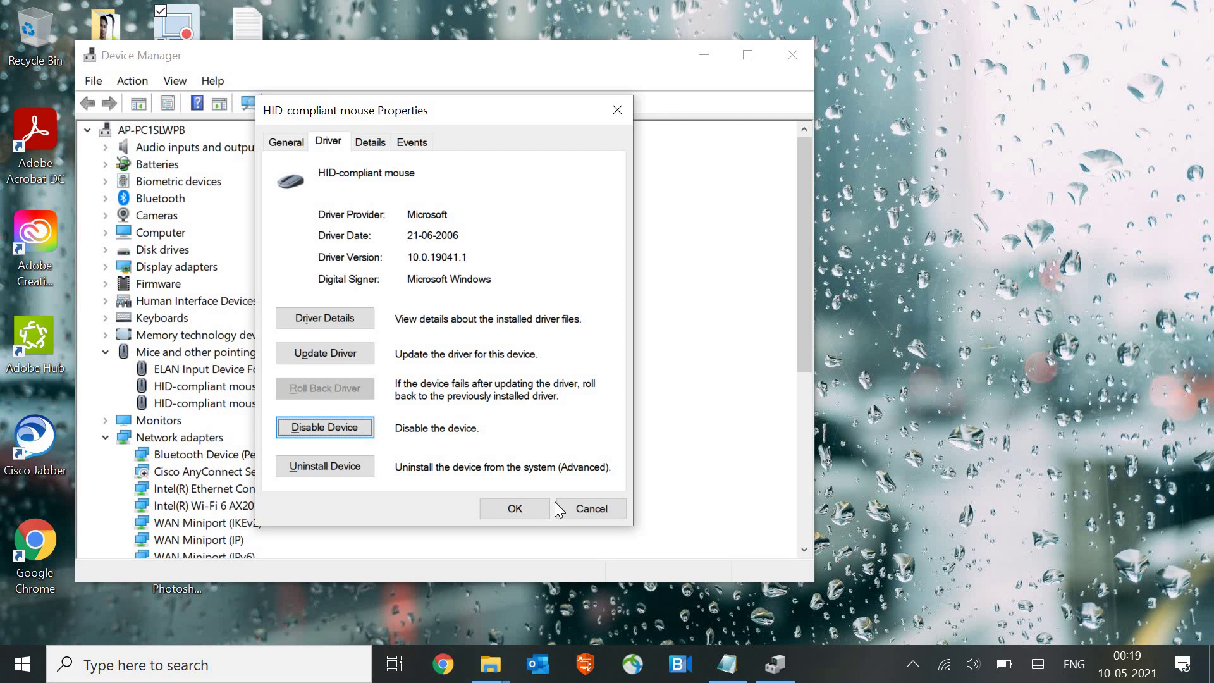
Run an automatic driver search for the HID-compliant mouse and close the update wizard
{"action": "key", "text": "Tab"}
{"action": "key", "text": "Tab"}
{"action": "key", "text": "Tab"}
{"action": "key", "text": "Tab"}
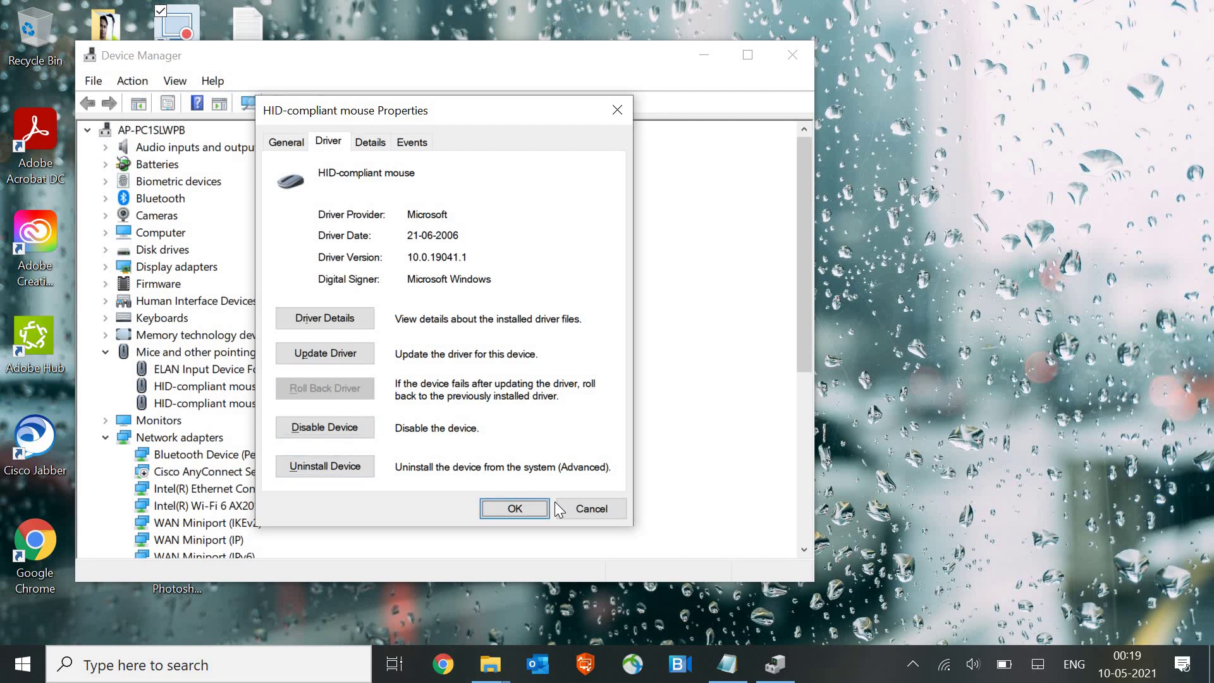
{"action": "key", "text": "Tab"}
{"action": "key", "text": "Tab"}
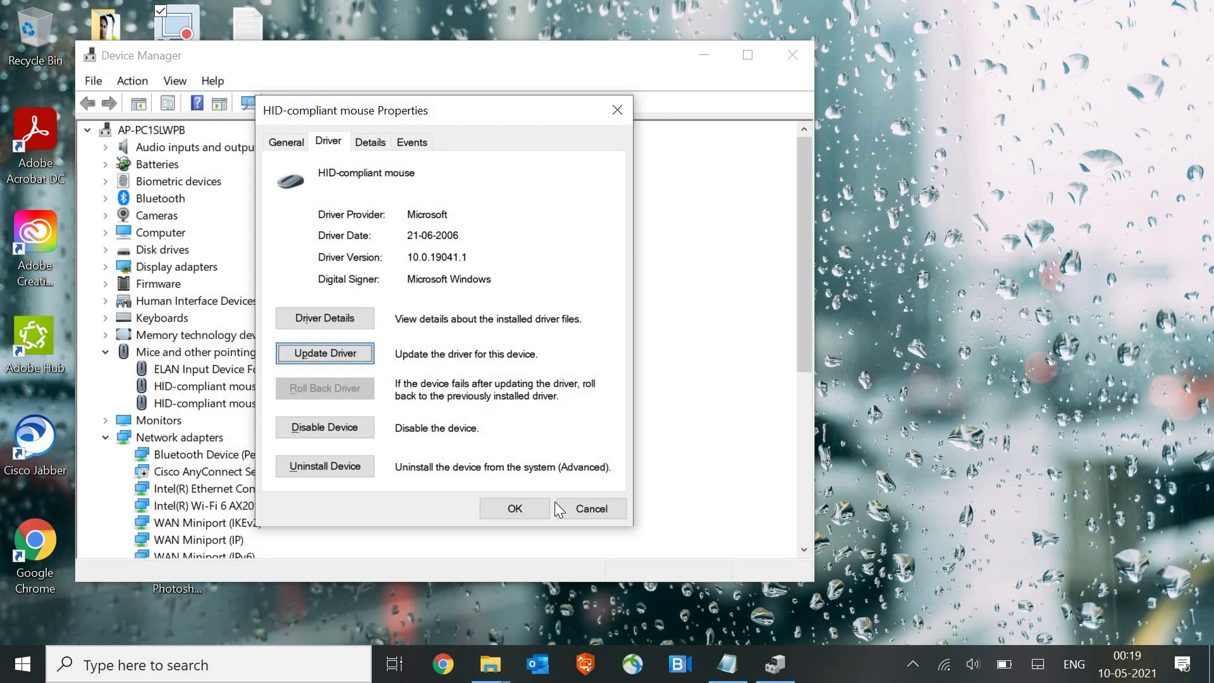
{"action": "key", "text": "Return"}
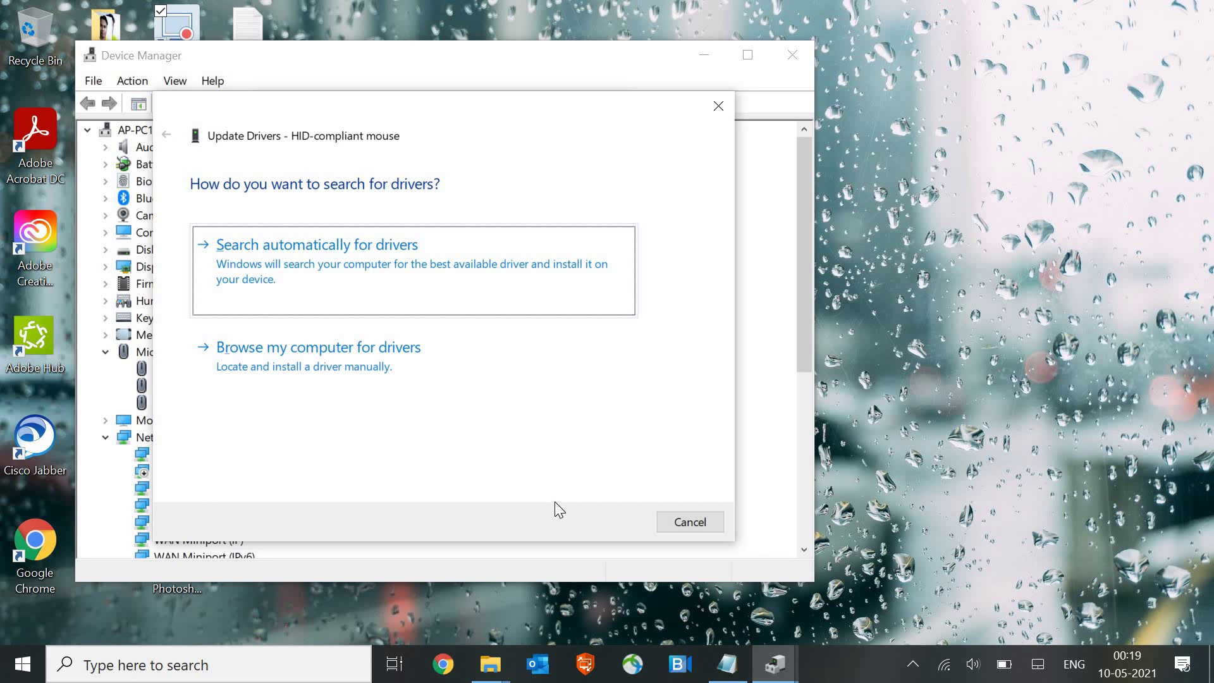
{"action": "key", "text": "Return"}
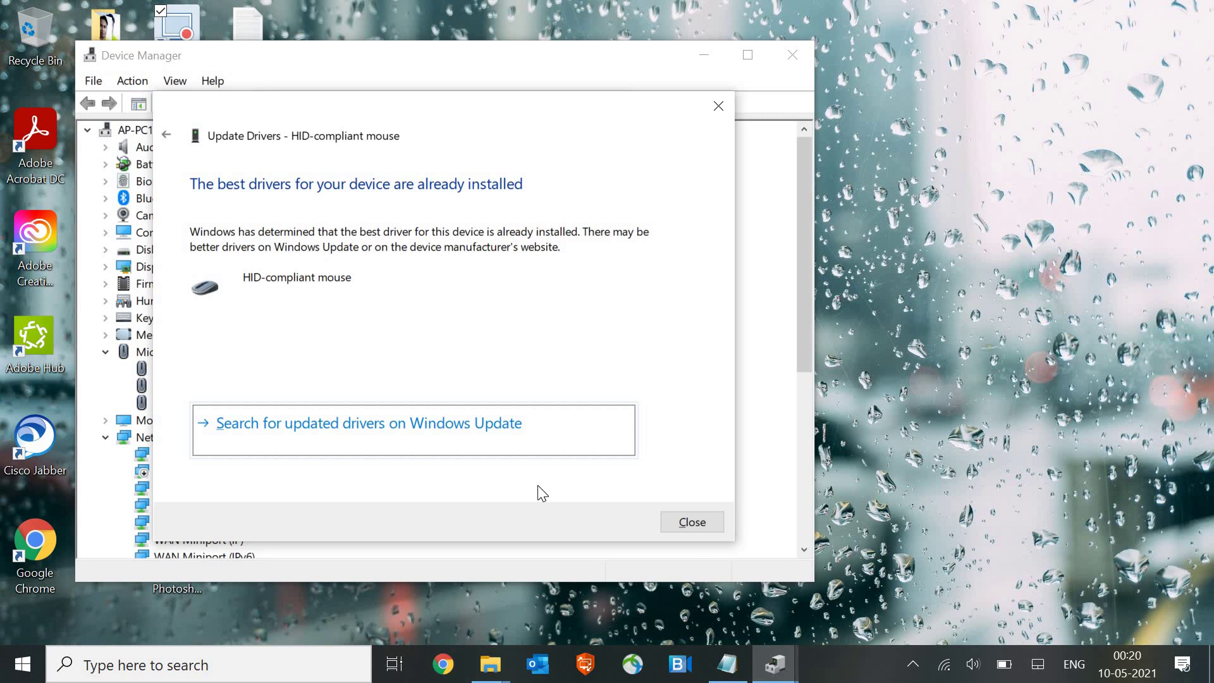
{"action": "key", "text": "Tab"}
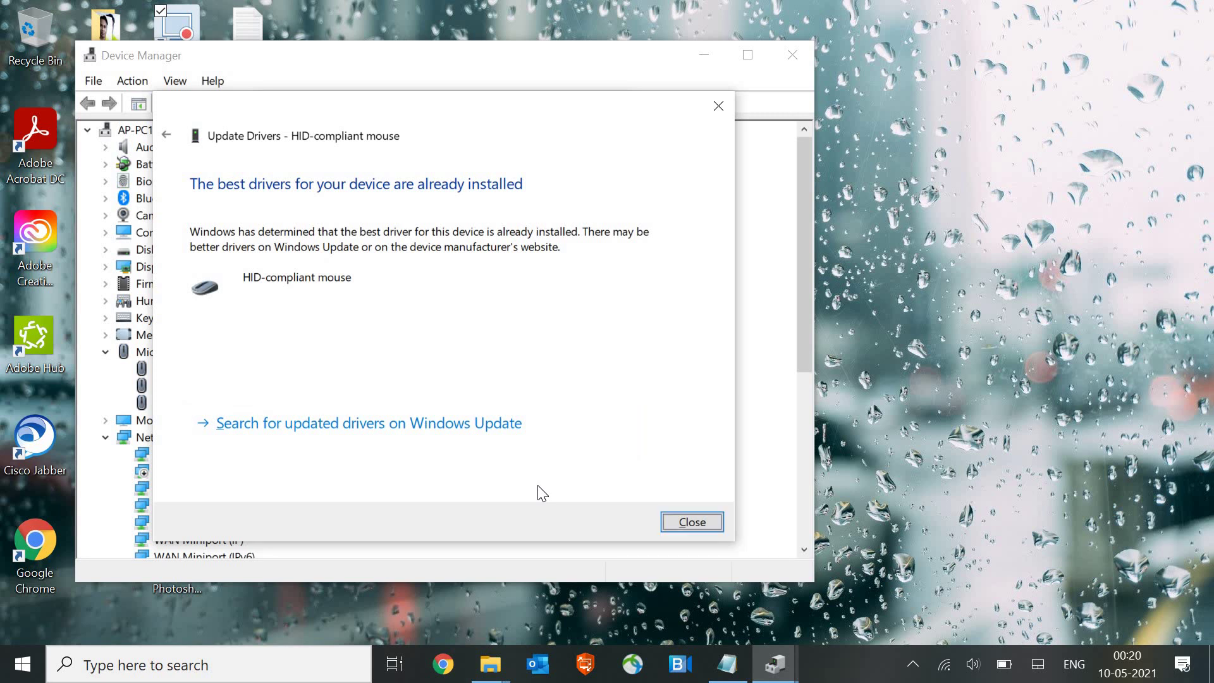
{"action": "key", "text": "Return"}
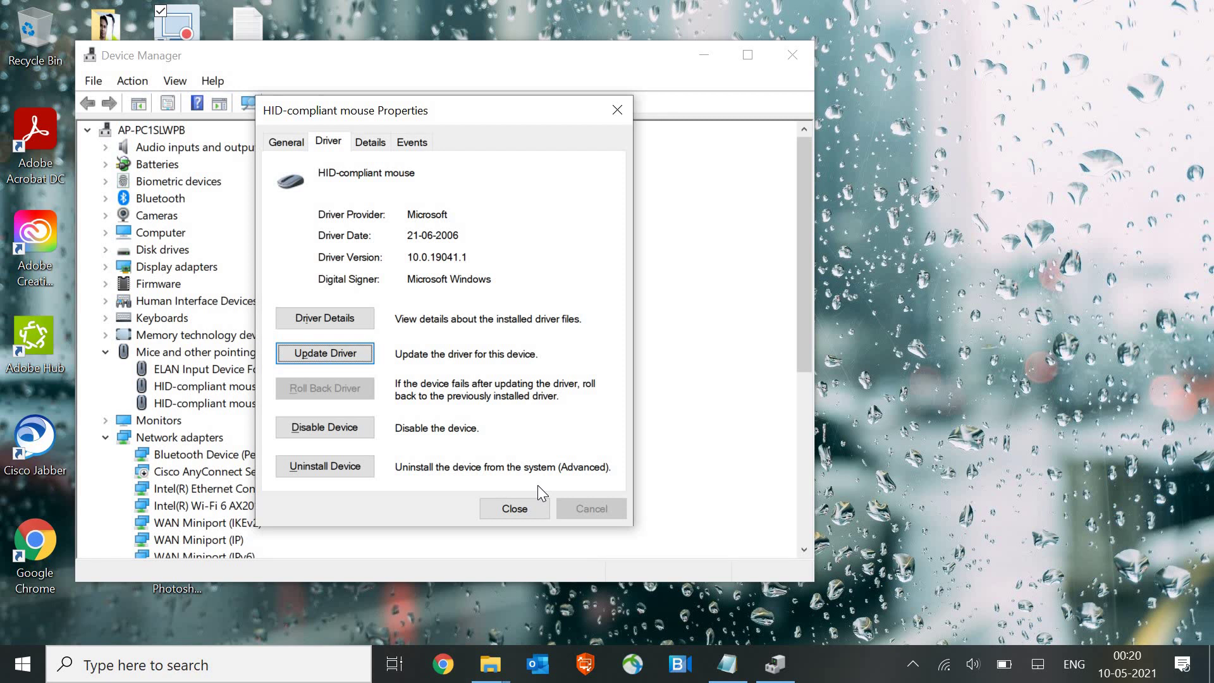
Start a manual driver update for the HID-compliant mouse and show the list of available drivers on the computer
{"action": "key", "text": "Return"}
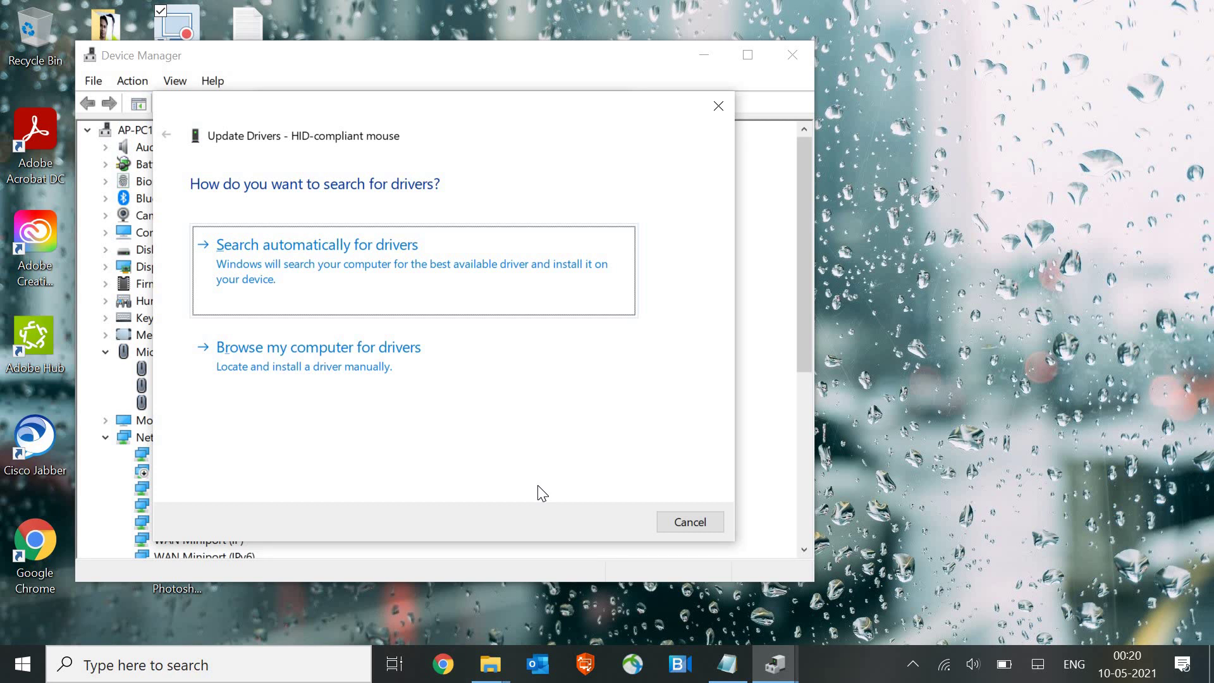
{"action": "key", "text": "Tab"}
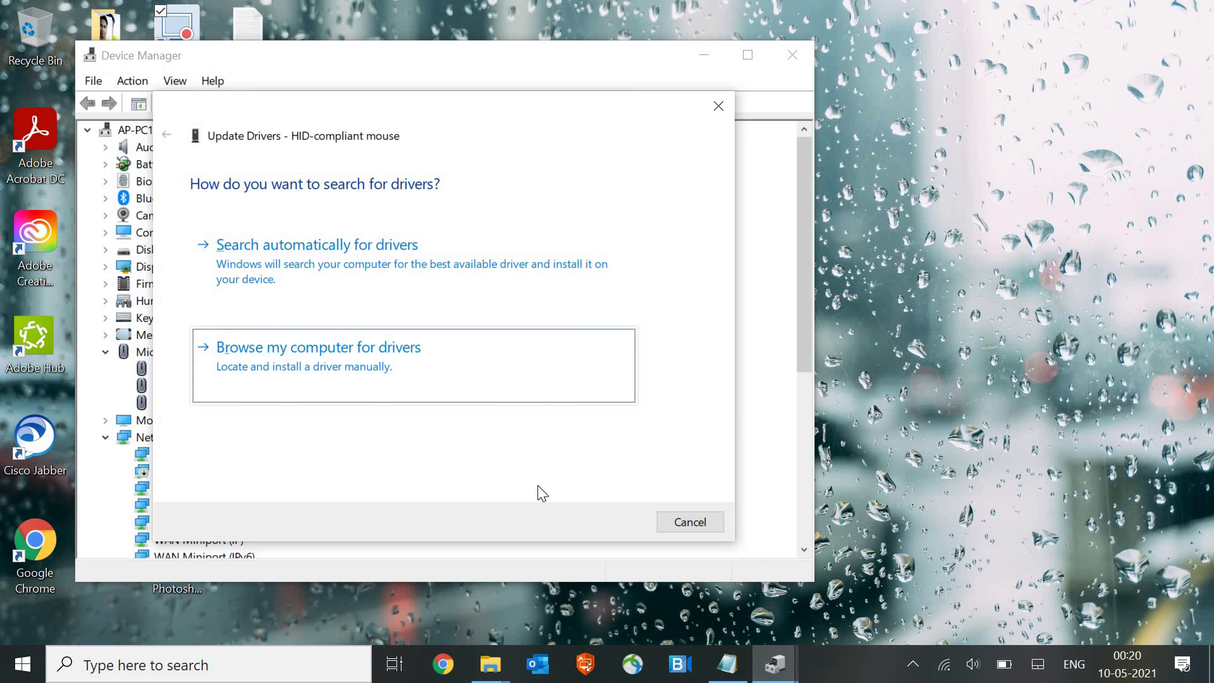
{"action": "key", "text": "Return"}
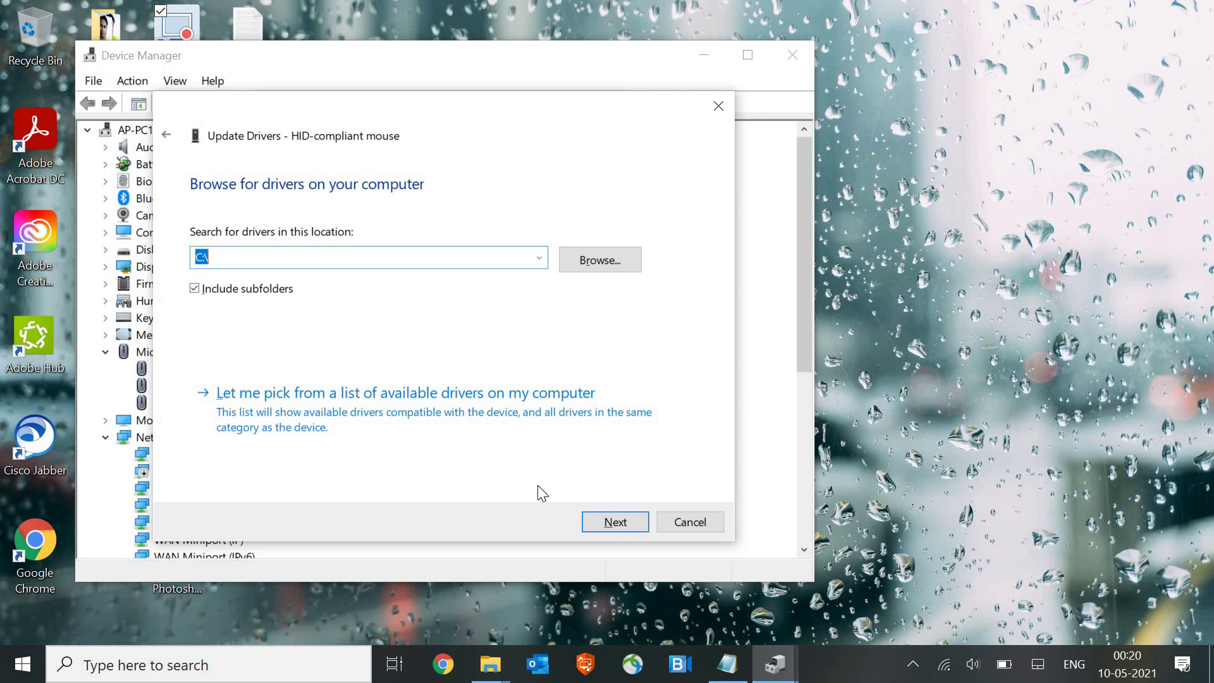
{"action": "key", "text": "Tab"}
{"action": "key", "text": "Tab"}
{"action": "key", "text": "Tab"}
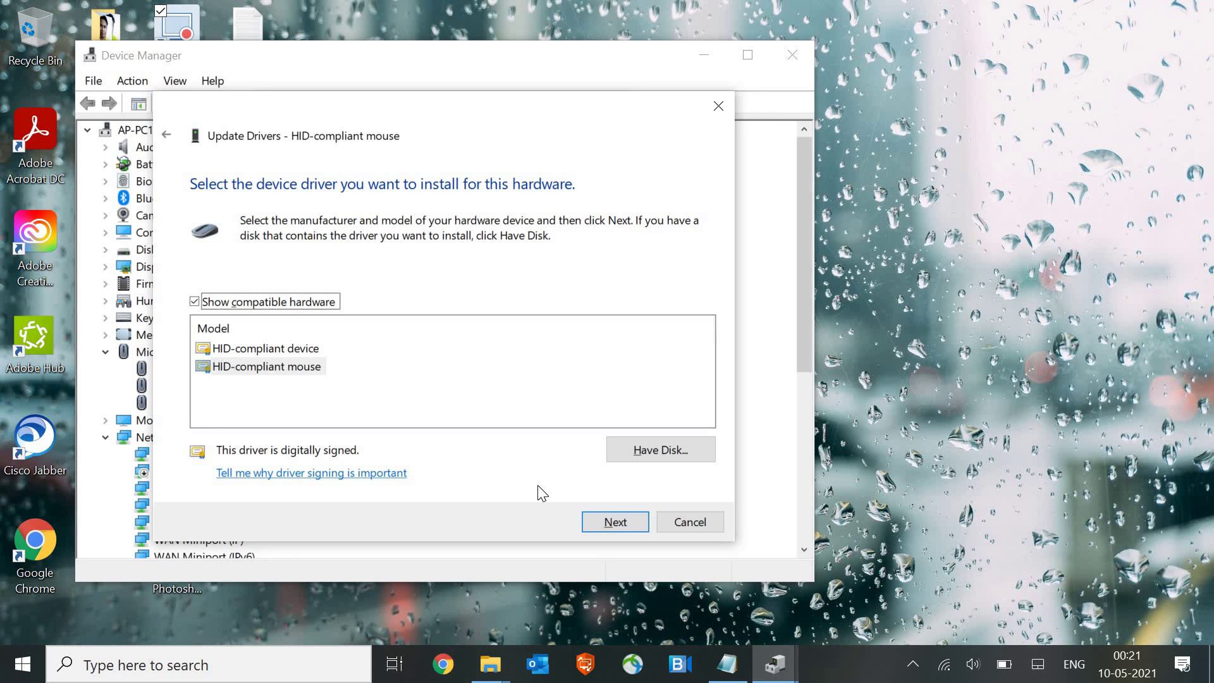
Select the HID-compliant device model in the compatible driver list and cancel the driver update without installing it
{"action": "key", "text": "Tab"}
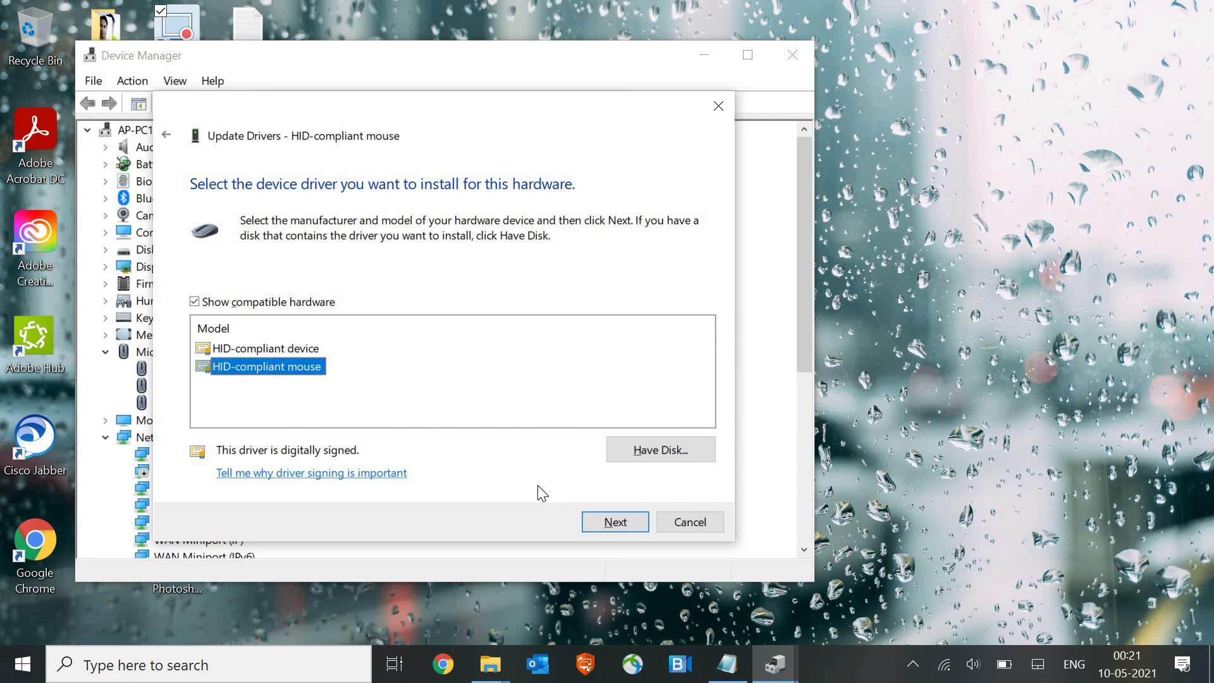
{"action": "key", "text": "Up"}
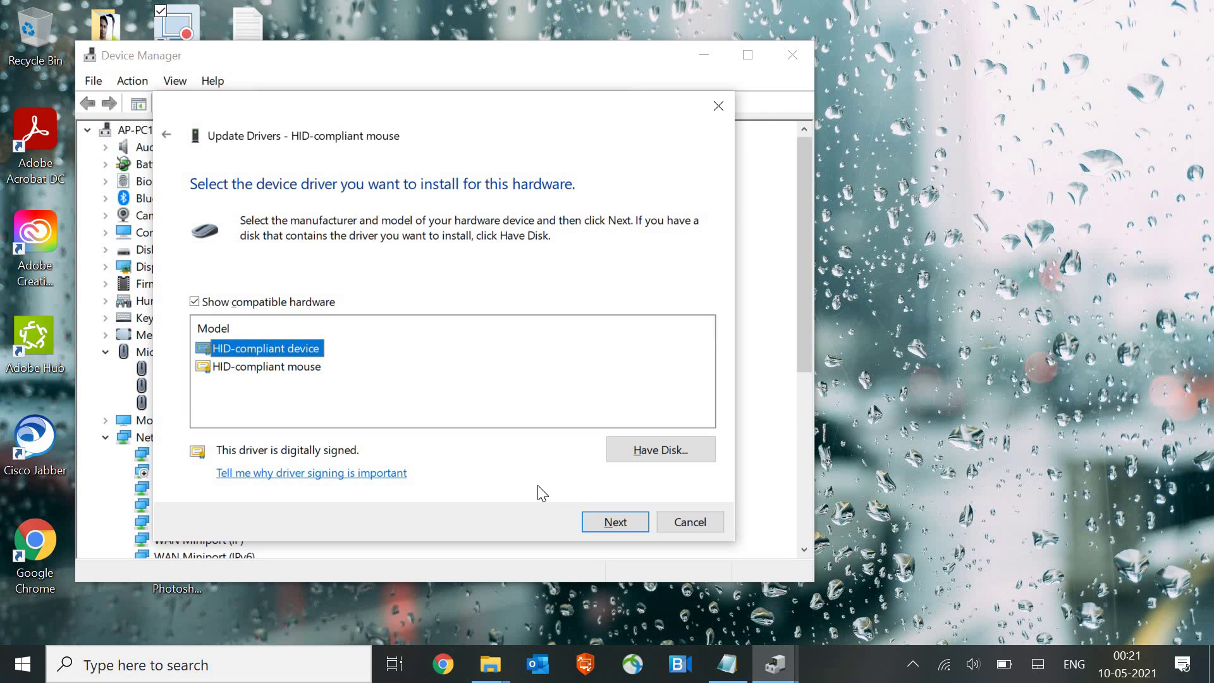
{"action": "key", "text": "Tab"}
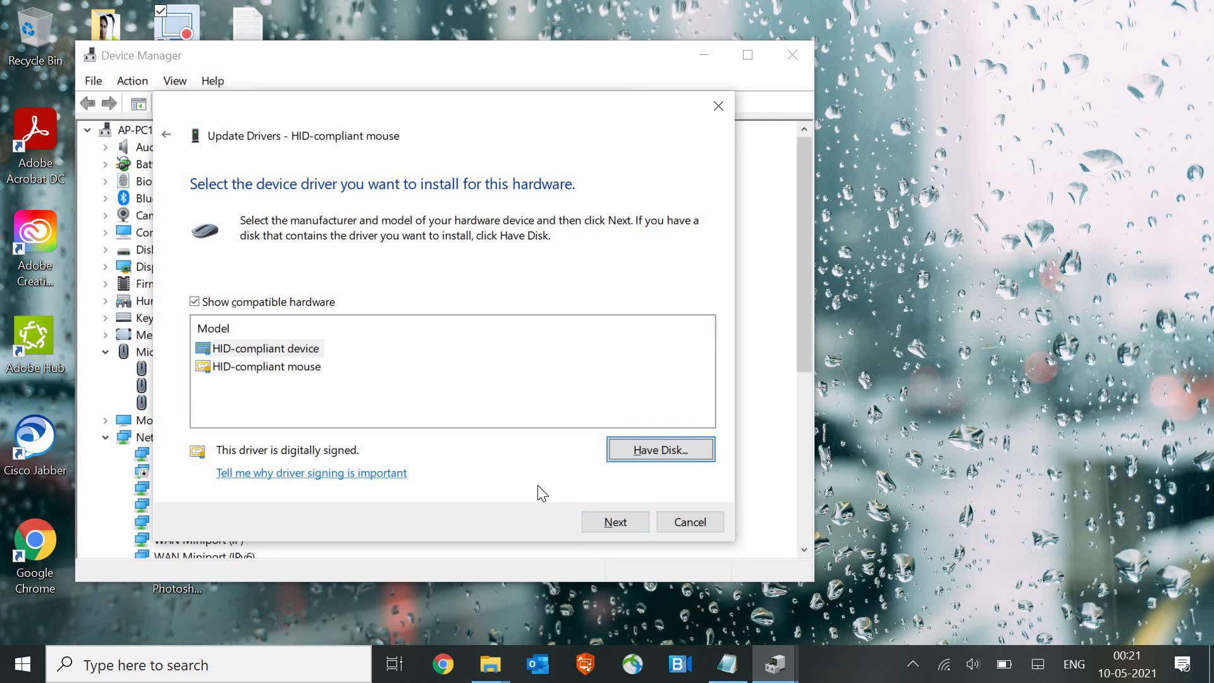
{"action": "key", "text": "Tab"}
{"action": "key", "text": "Tab"}
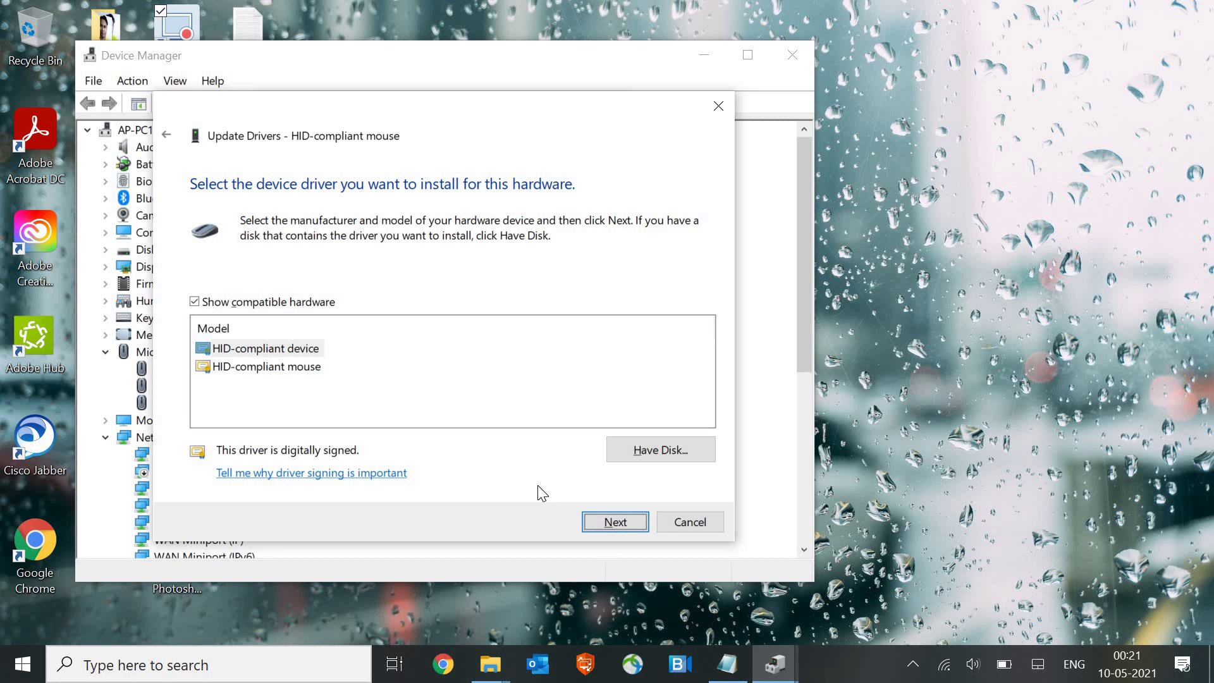
{"action": "key", "text": "Tab"}
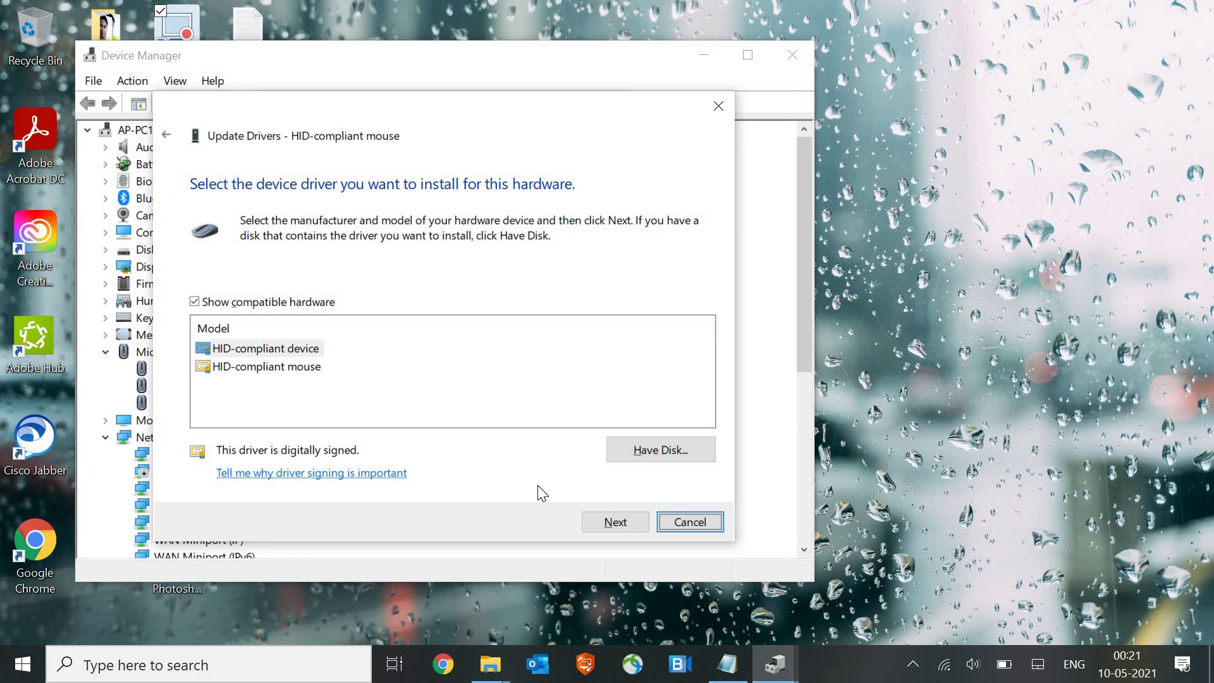
{"action": "key", "text": "Return"}
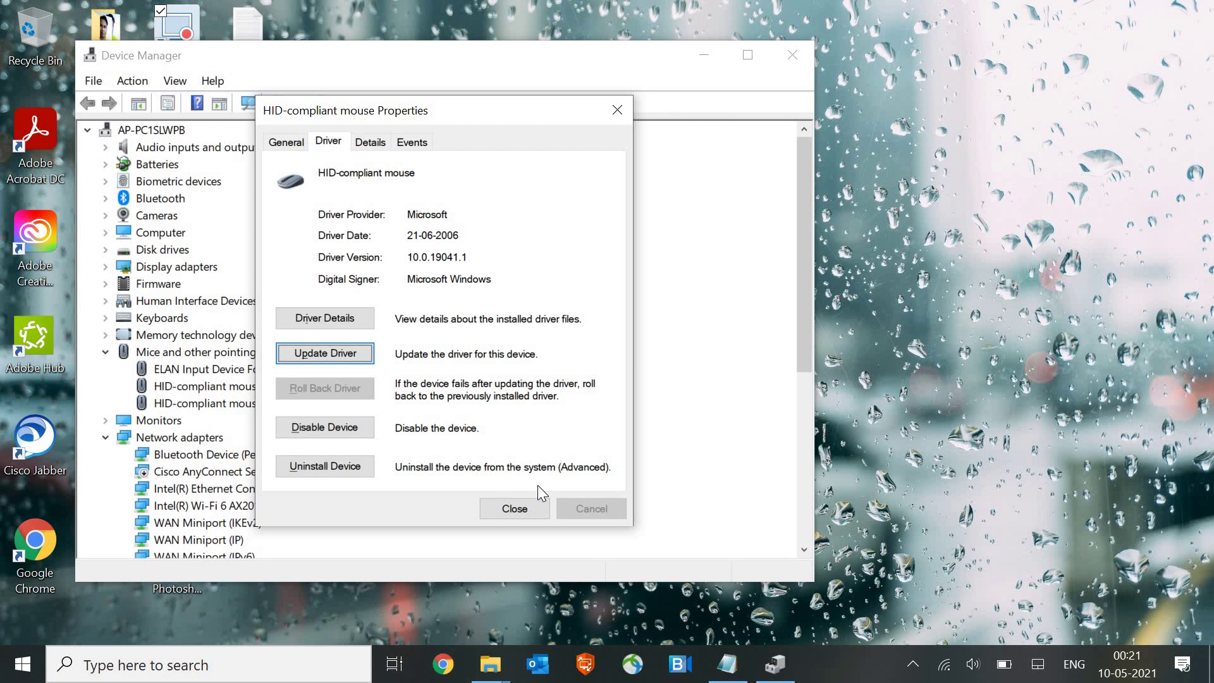
Launch Google Chrome through the Windows Run dialog with the command chrome
{"action": "key", "text": "super+r"}
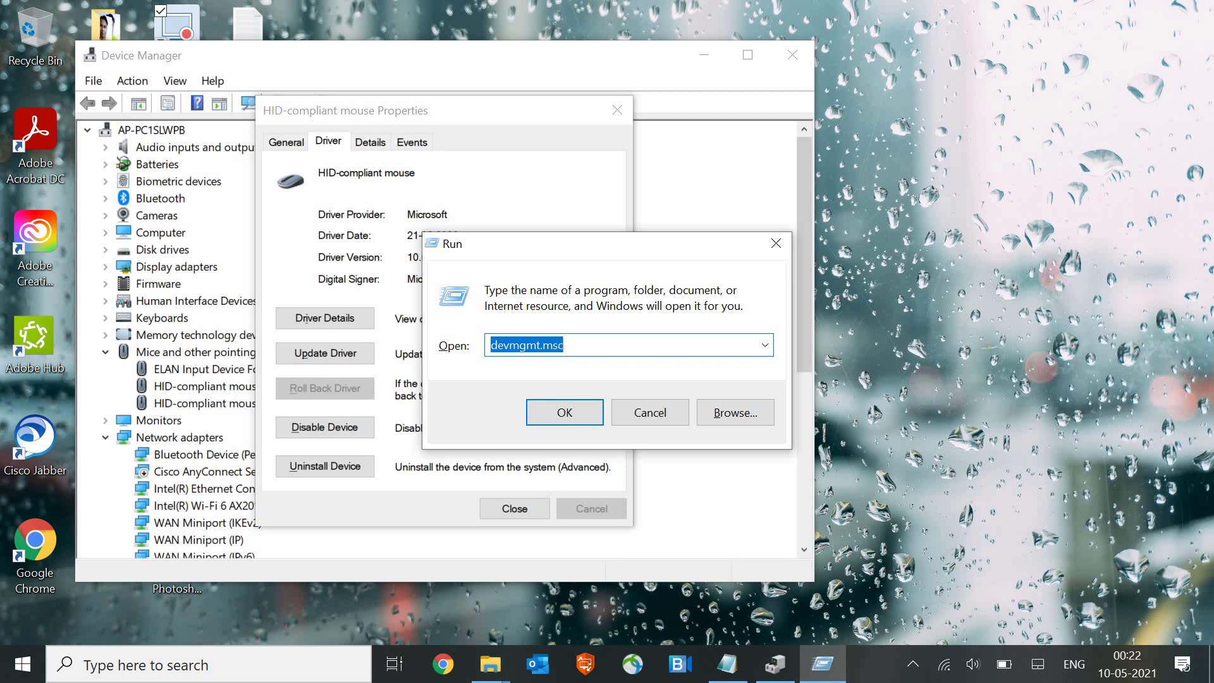
{"action": "type", "text": "chr"}
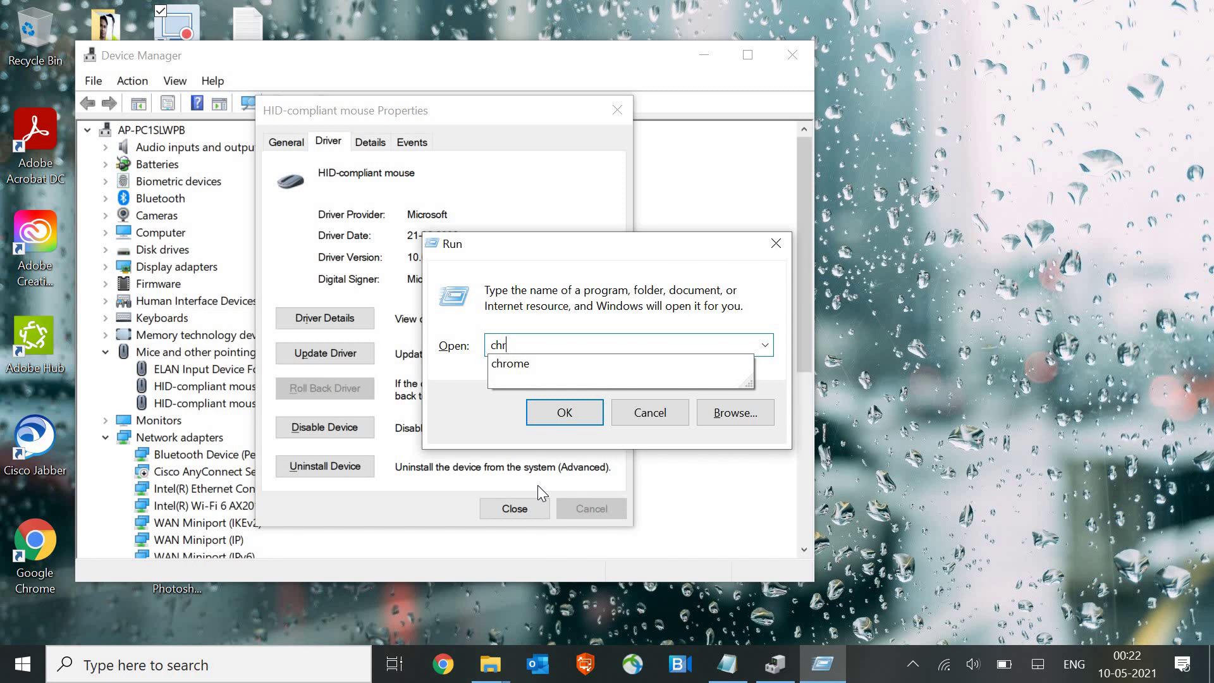
{"action": "type", "text": "ome"}
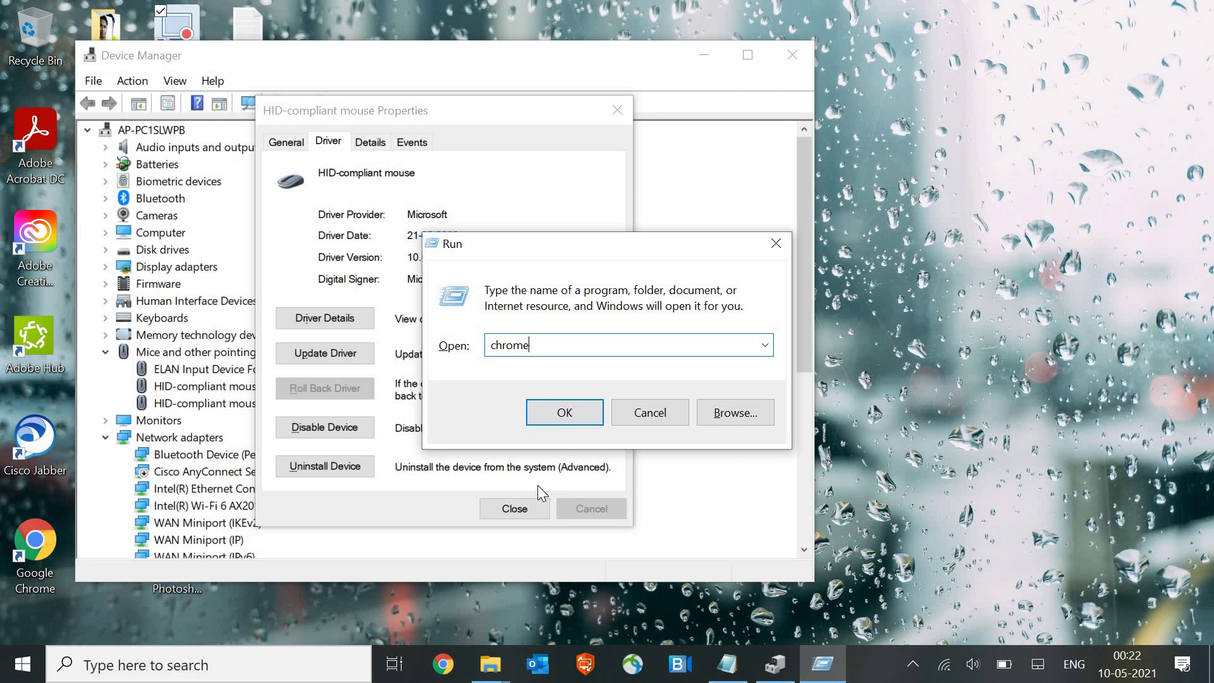
{"action": "key", "text": "Return"}
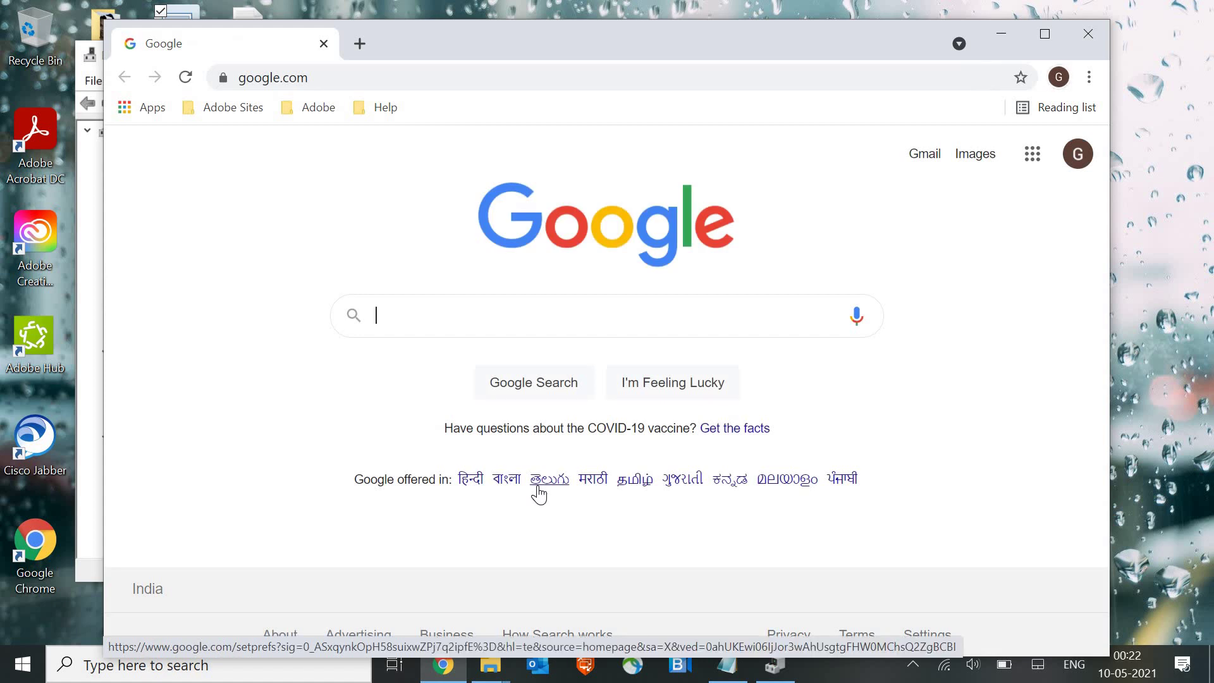
Launch Microsoft Edge through the Windows Run dialog with the command microsoft-edge:
{"action": "key", "text": "super+r"}
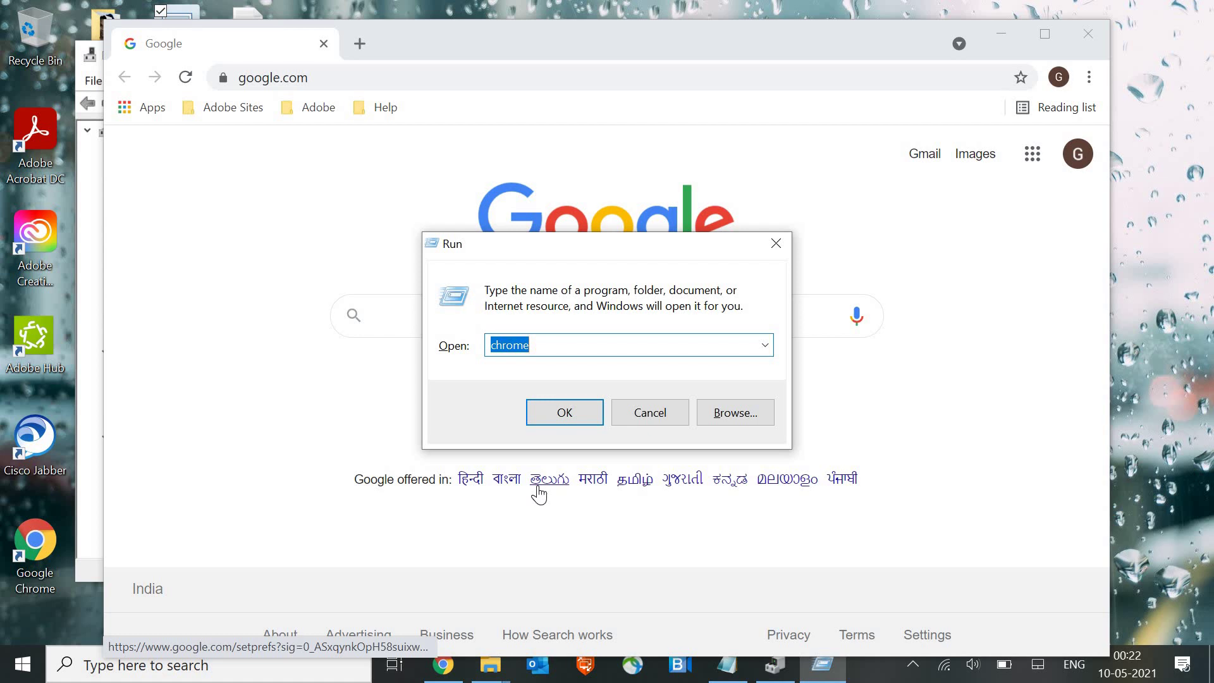
{"action": "type", "text": "m"}
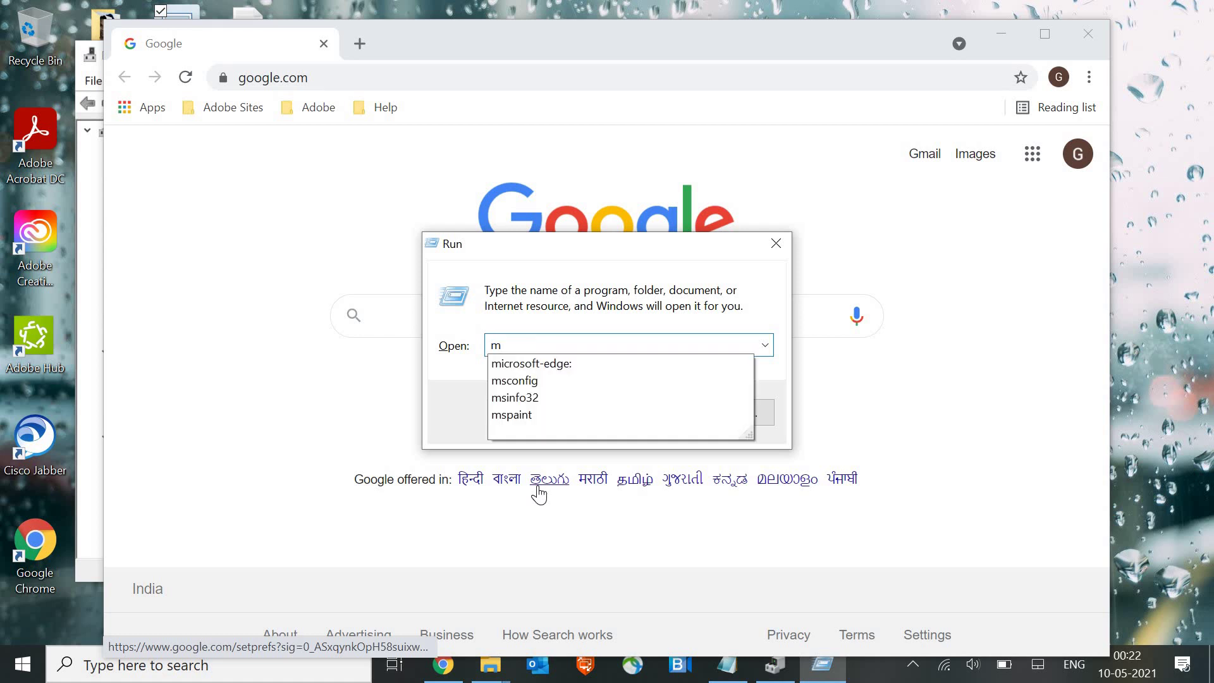
{"action": "key", "text": "Down"}
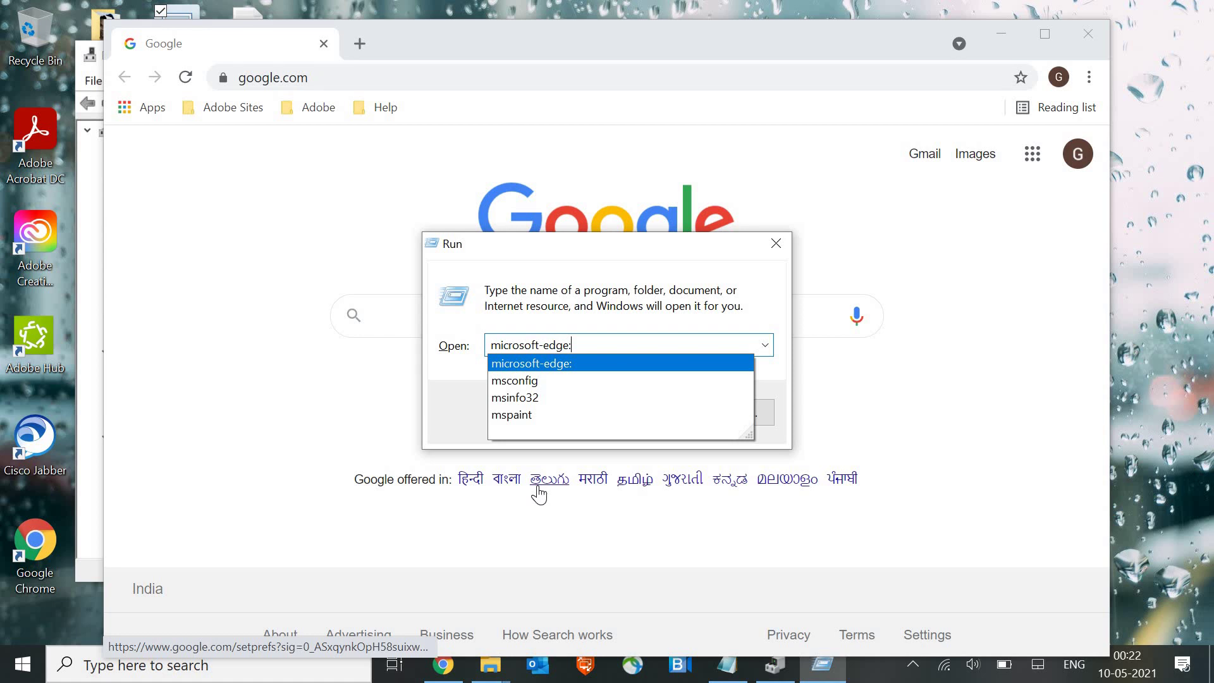
{"action": "key", "text": "Return"}
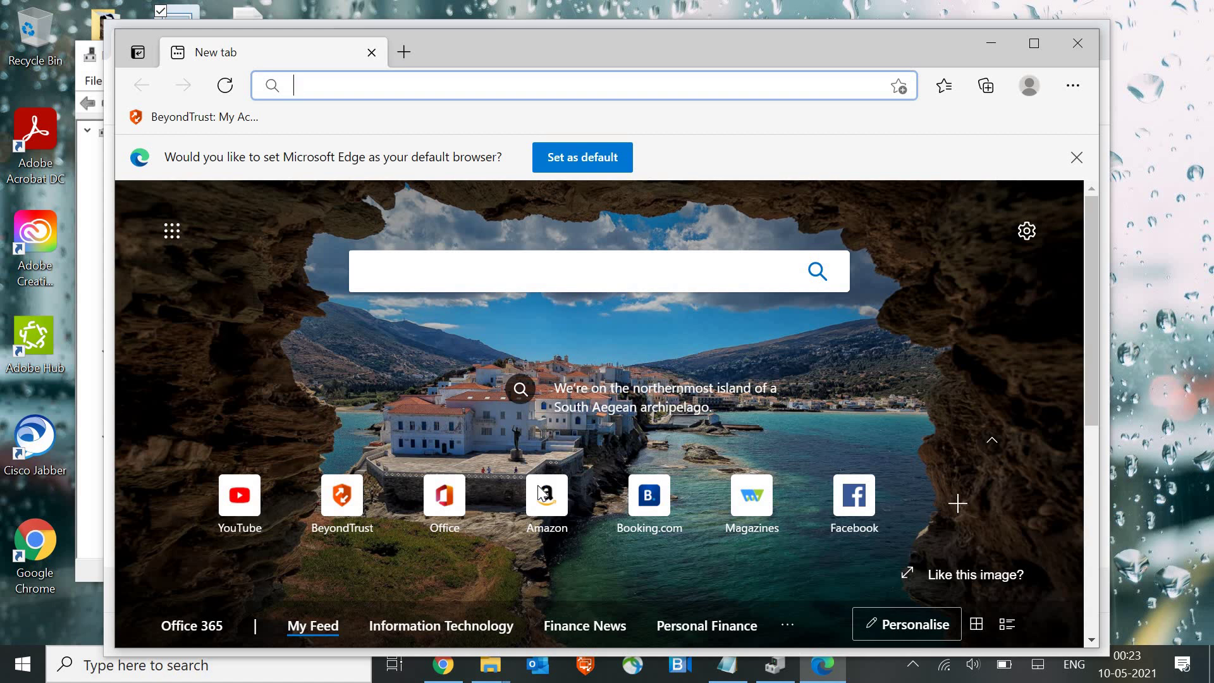
Search the web for "windows 10 mouse driver" and look through the results for driver downloads
{"action": "type", "text": "windows 10 "}
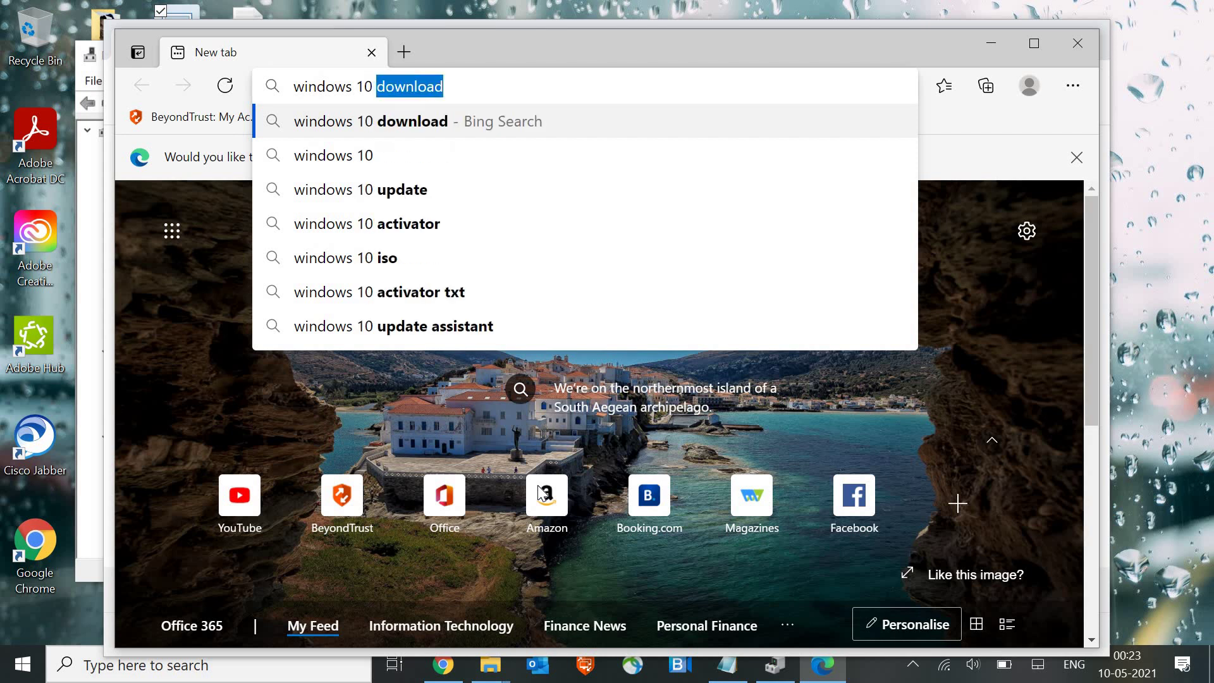
{"action": "type", "text": "mouse"}
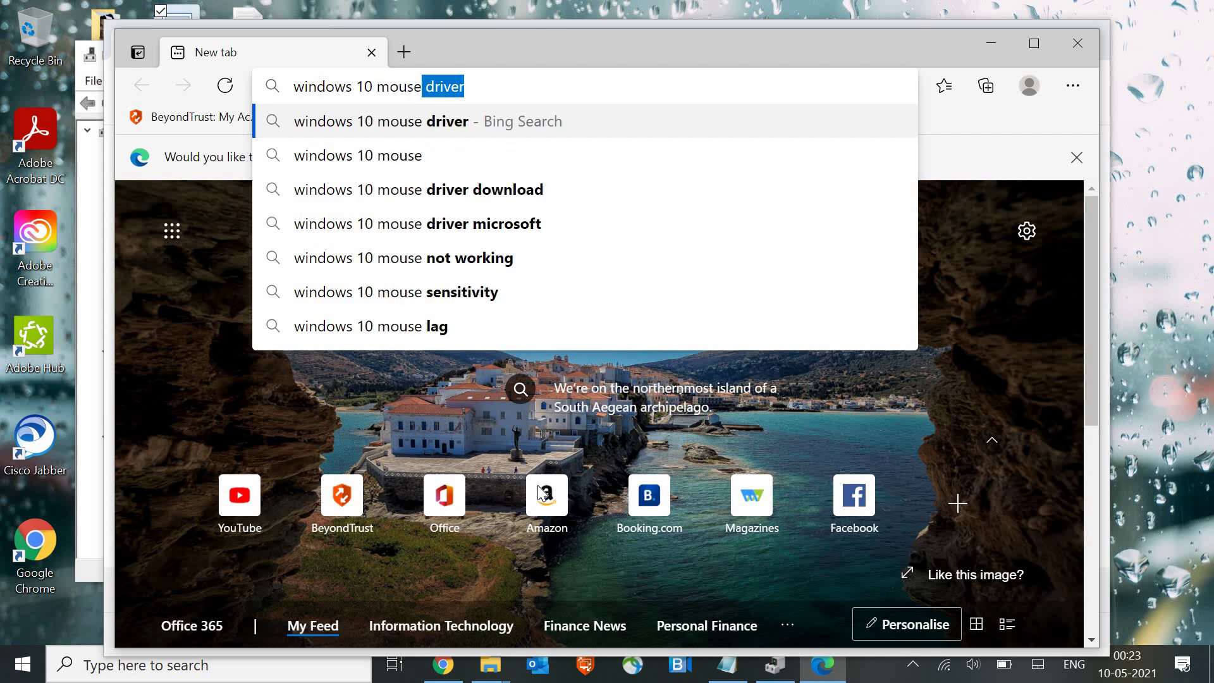
{"action": "key", "text": "Return"}
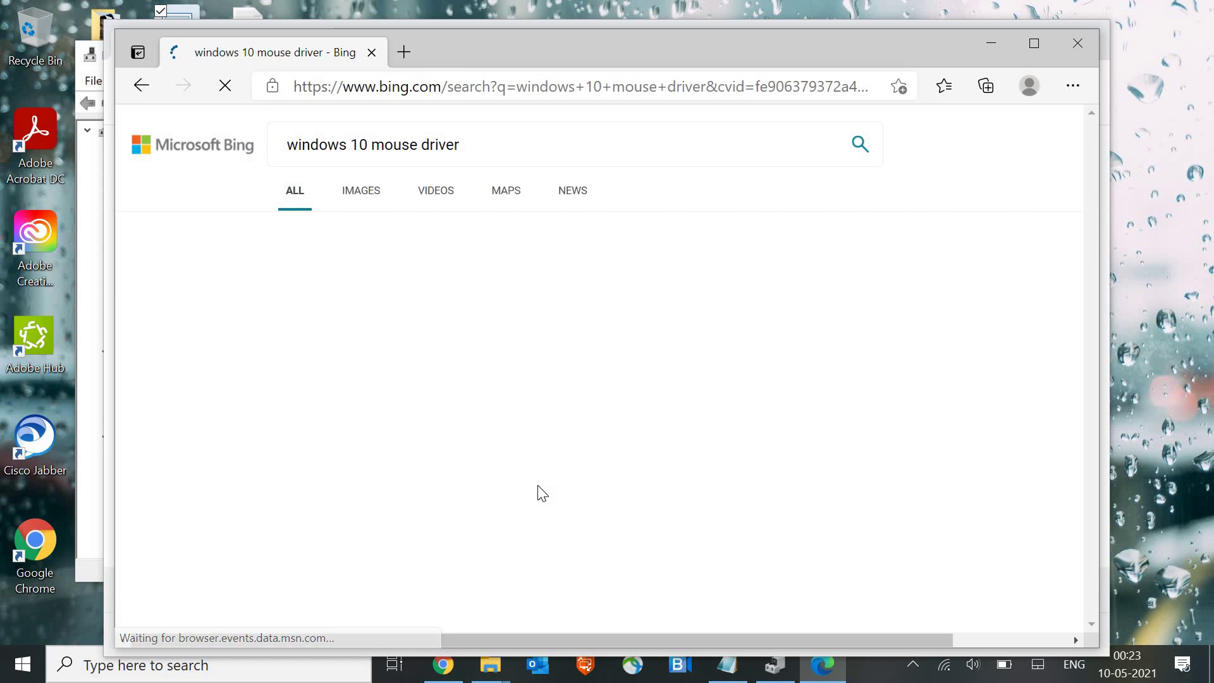
{"action": "scroll", "coordinate": [542, 493], "scroll_direction": "down", "scroll_amount": 3}
{"action": "scroll", "coordinate": [542, 493], "scroll_direction": "down", "scroll_amount": 6}
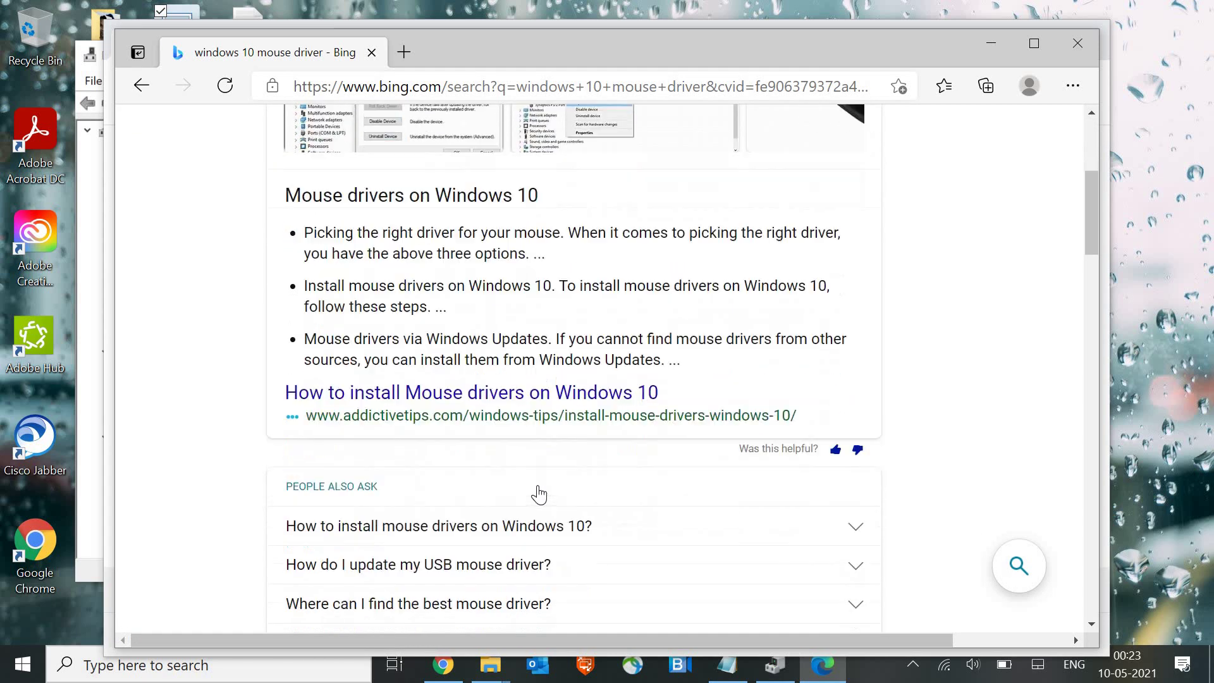
{"action": "scroll", "coordinate": [538, 492], "scroll_direction": "down", "scroll_amount": 6}
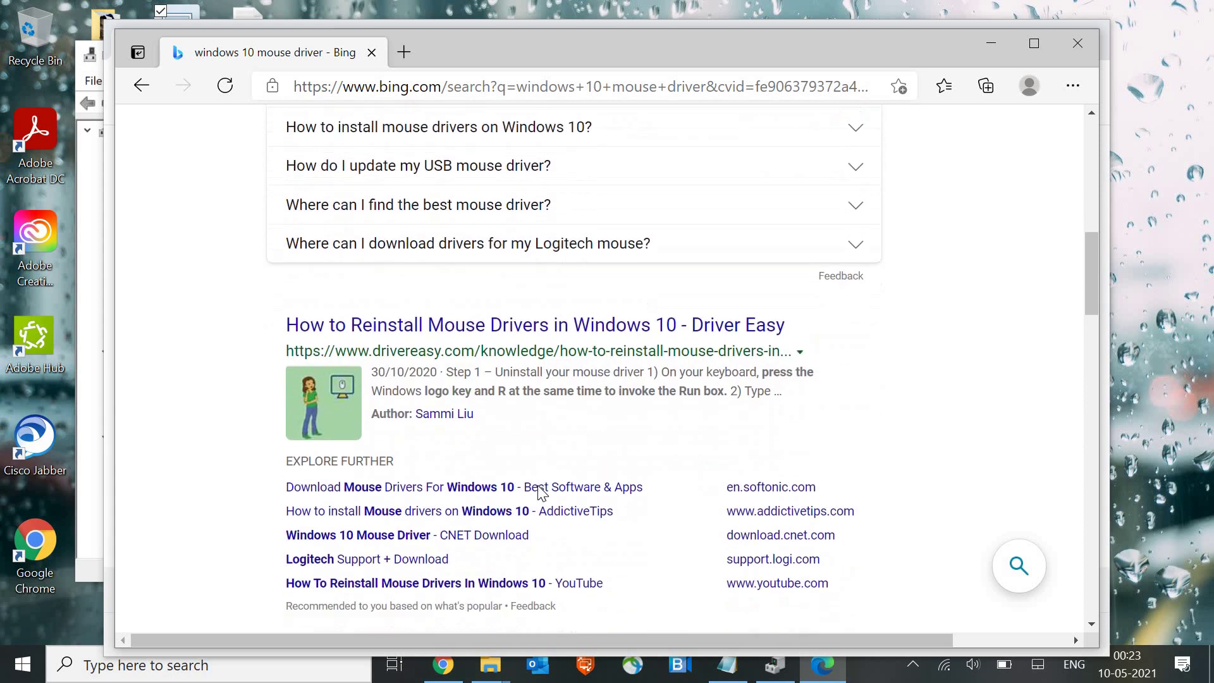
{"action": "scroll", "coordinate": [539, 485], "scroll_direction": "down", "scroll_amount": 5}
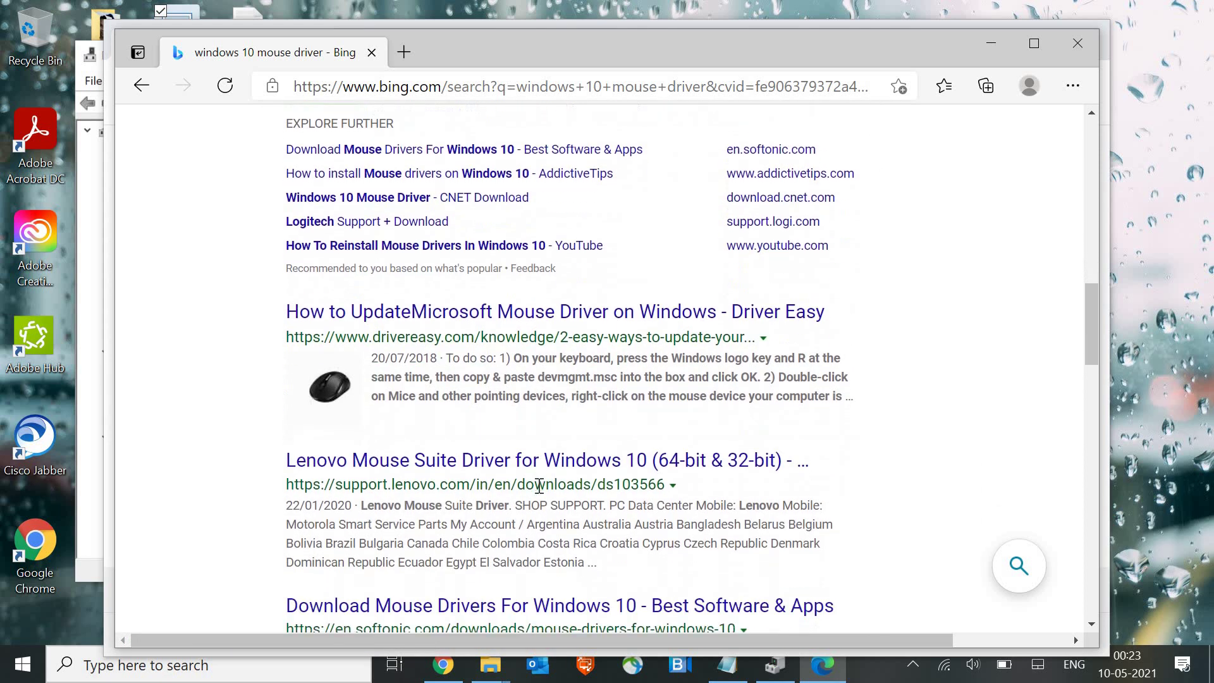
{"action": "scroll", "coordinate": [538, 493], "scroll_direction": "down", "scroll_amount": 3}
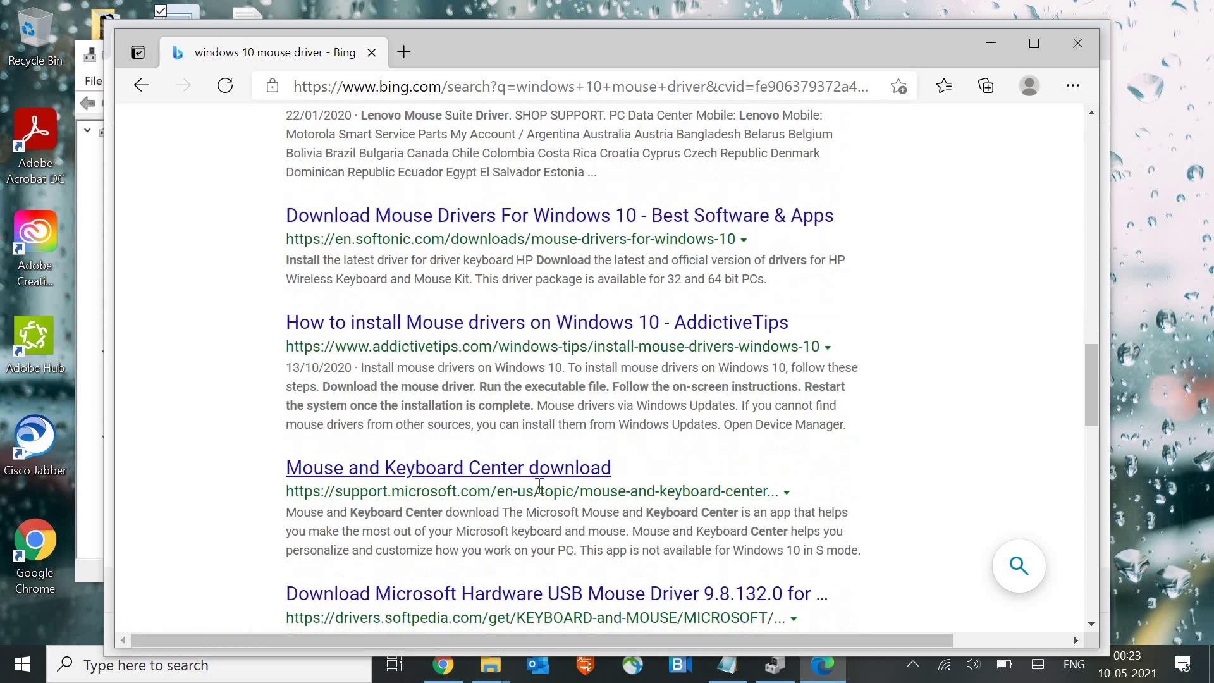
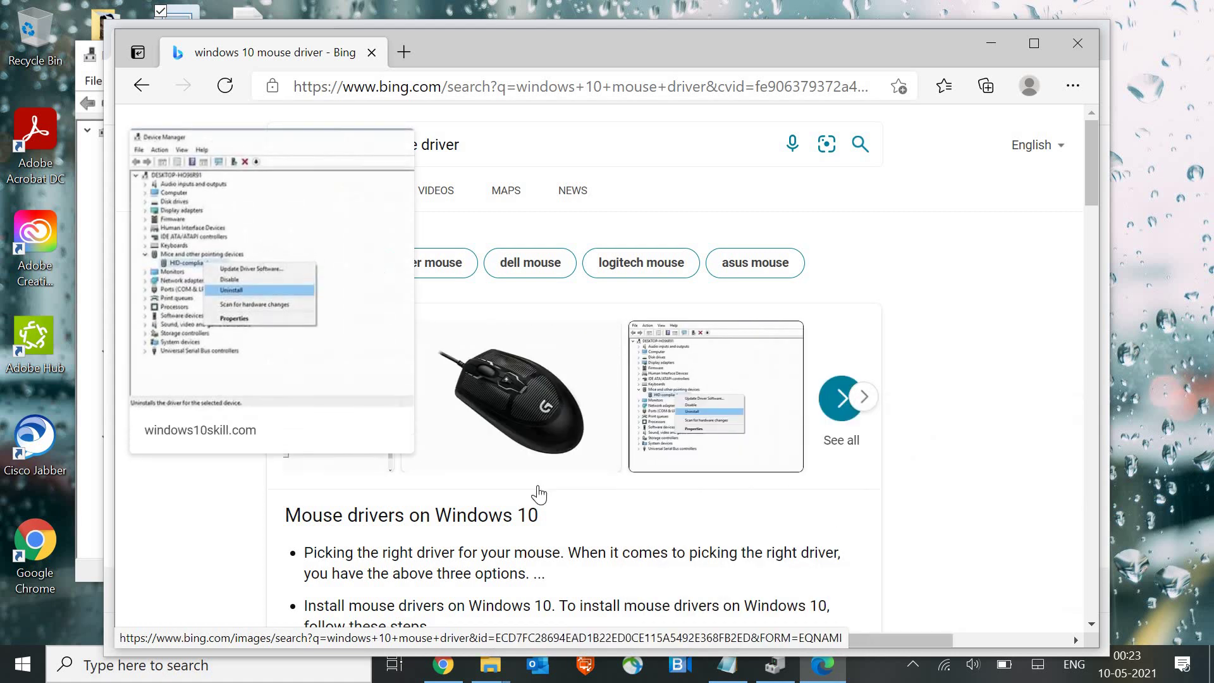
Go through the search results and open the "Mouse and Keyboard Center download" page from support.microsoft.com
{"action": "scroll", "coordinate": [542, 492], "scroll_direction": "down", "scroll_amount": 5}
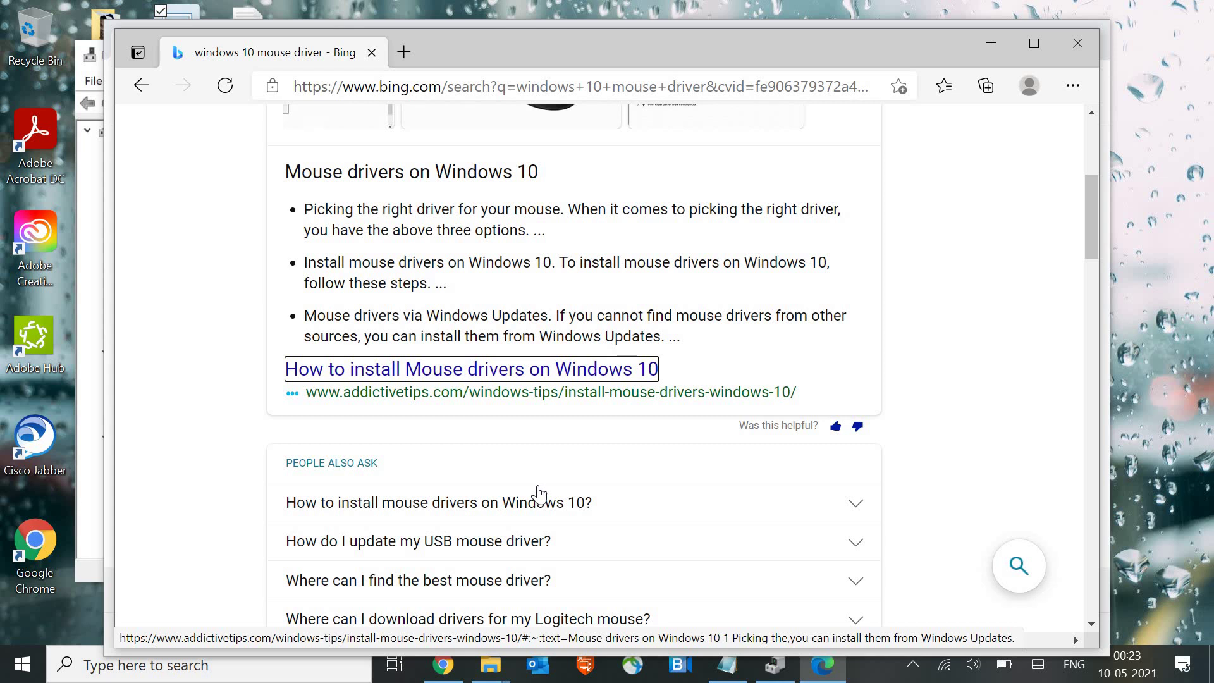
{"action": "key", "text": "Tab"}
{"action": "key", "text": "Tab"}
{"action": "key", "text": "Tab"}
{"action": "key", "text": "Tab"}
{"action": "key", "text": "Tab"}
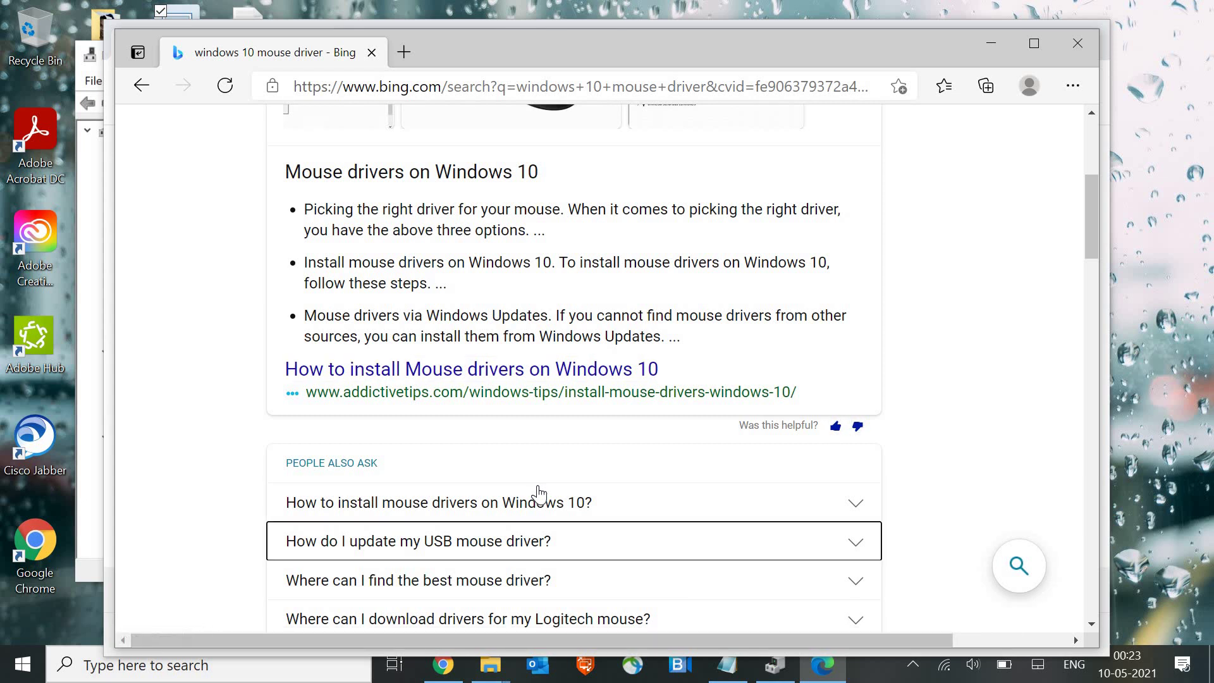
{"action": "key", "text": "Tab"}
{"action": "key", "text": "Tab"}
{"action": "key", "text": "Tab"}
{"action": "key", "text": "Tab"}
{"action": "key", "text": "Tab"}
{"action": "key", "text": "Tab"}
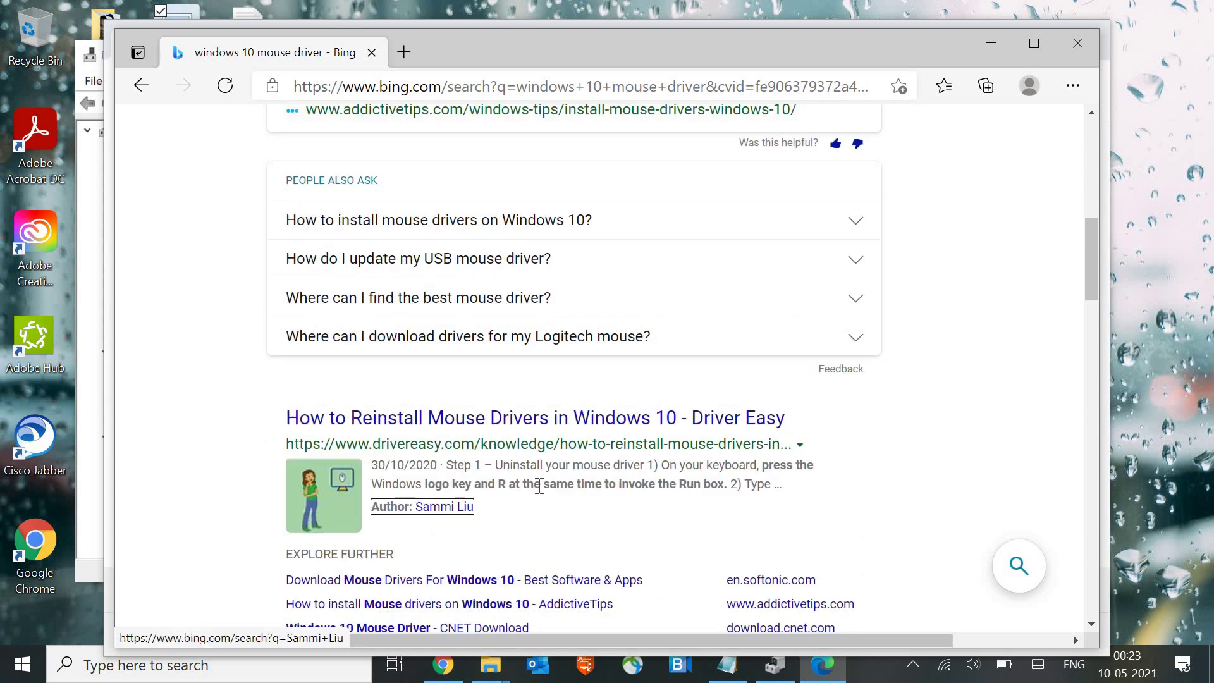
{"action": "key", "text": "Tab"}
{"action": "key", "text": "Tab"}
{"action": "key", "text": "Tab"}
{"action": "key", "text": "Tab"}
{"action": "key", "text": "Tab"}
{"action": "key", "text": "Tab"}
{"action": "key", "text": "Tab"}
{"action": "key", "text": "Tab"}
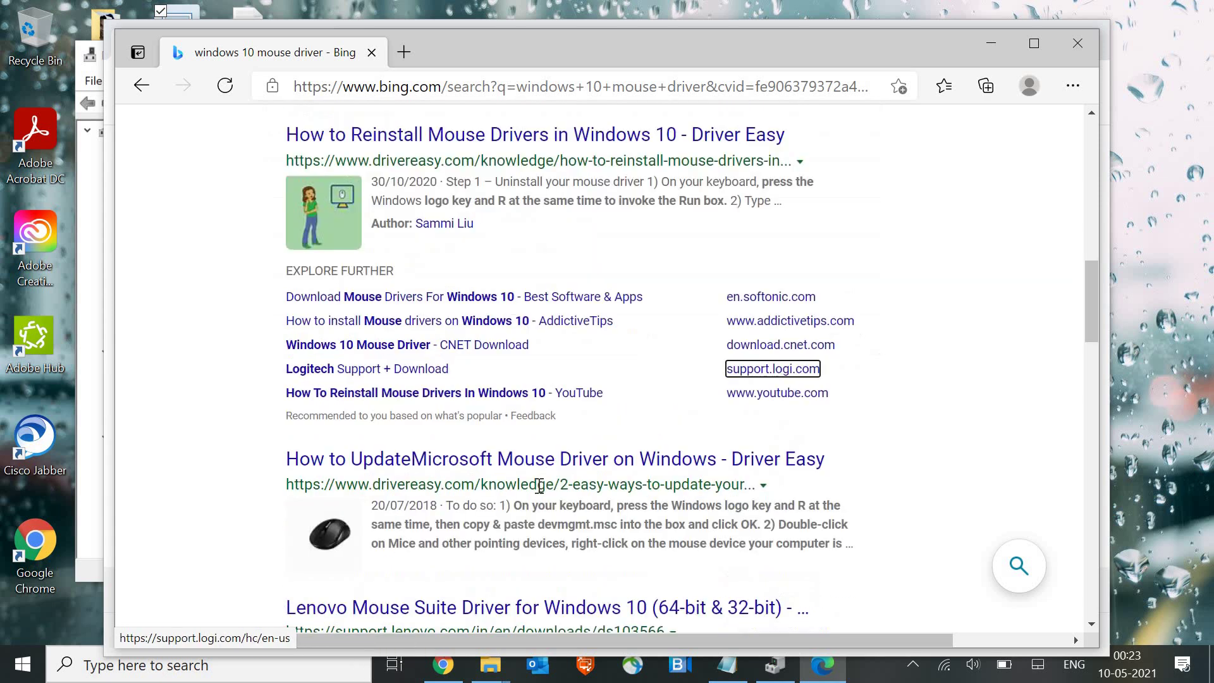
{"action": "key", "text": "Tab"}
{"action": "key", "text": "Tab"}
{"action": "key", "text": "Tab"}
{"action": "key", "text": "Tab"}
{"action": "key", "text": "Tab"}
{"action": "key", "text": "Tab"}
{"action": "key", "text": "Tab"}
{"action": "key", "text": "Tab"}
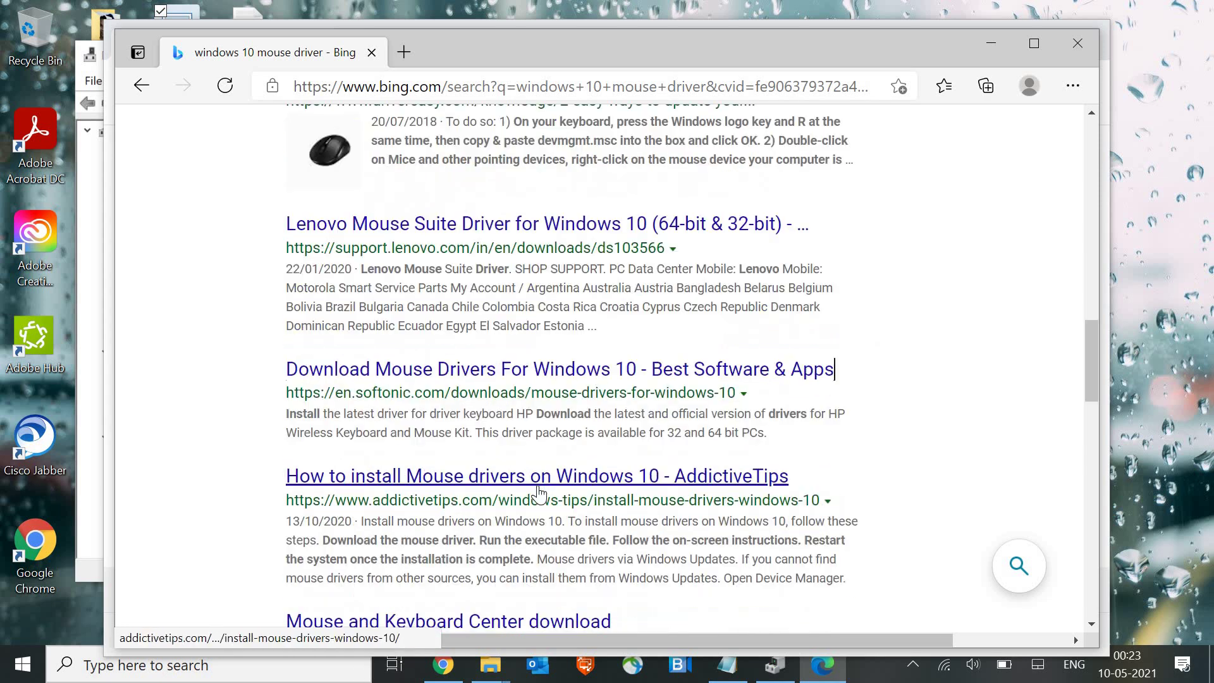
{"action": "key", "text": "Tab"}
{"action": "key", "text": "Tab"}
{"action": "key", "text": "Tab"}
{"action": "key", "text": "Tab"}
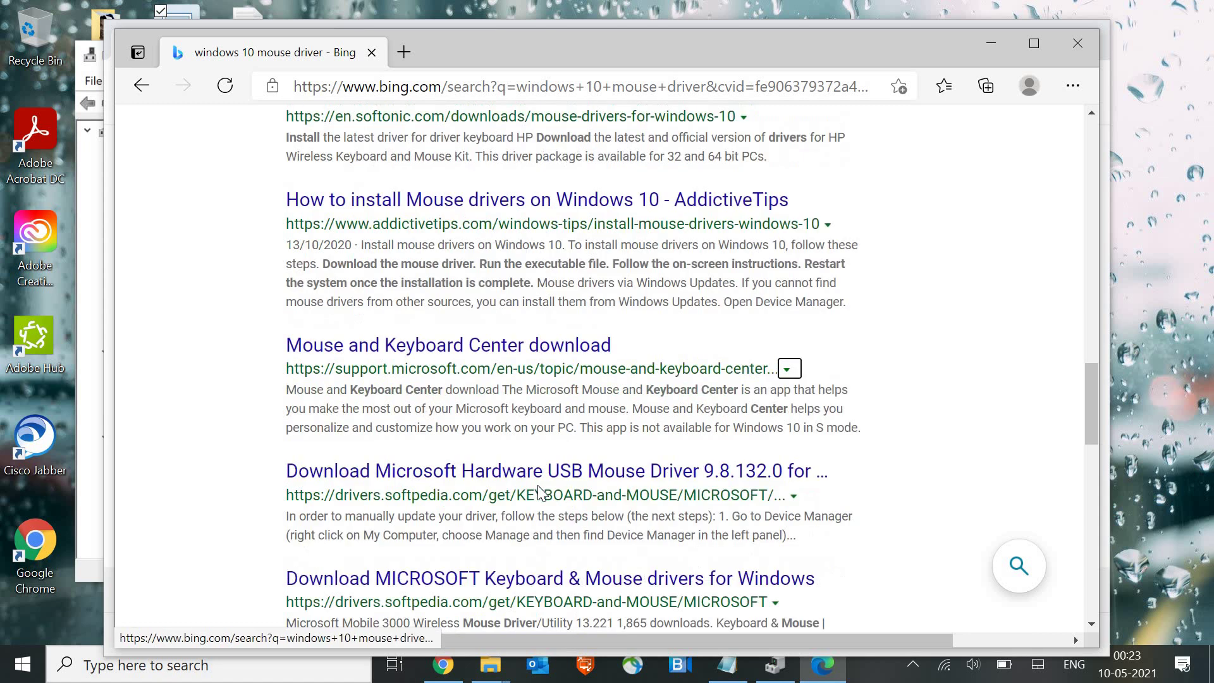
{"action": "key", "text": "Tab"}
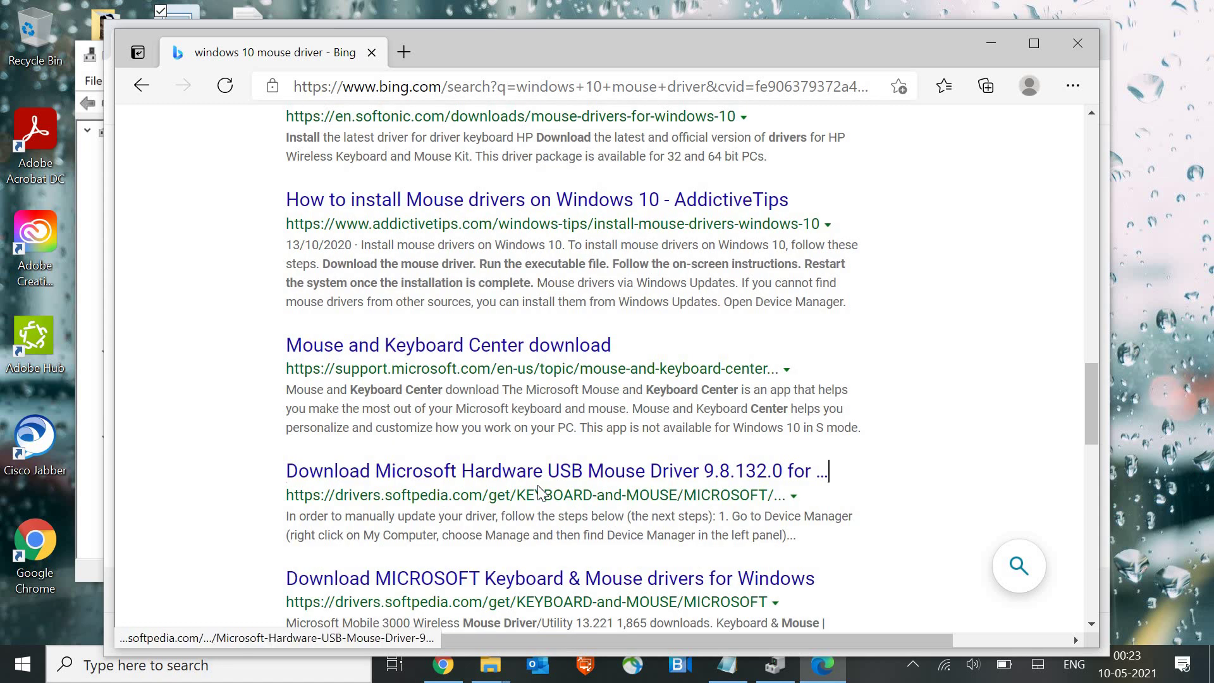
{"action": "key", "text": "shift+Tab"}
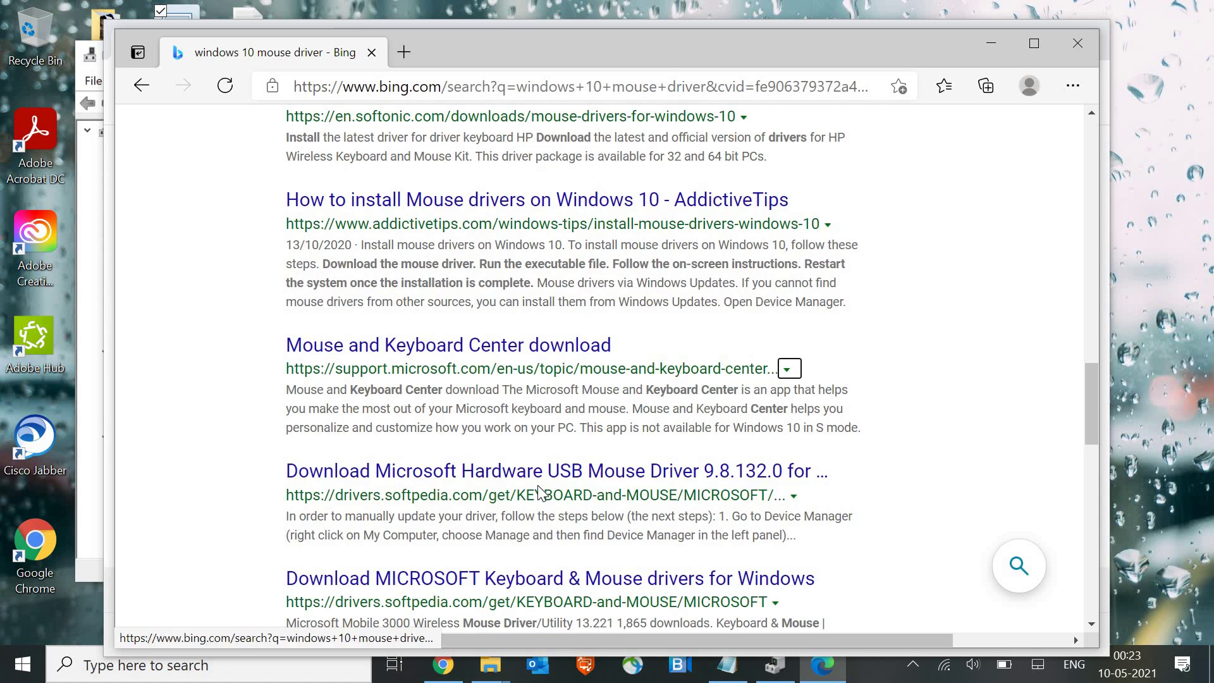
{"action": "key", "text": "shift+Tab"}
{"action": "key", "text": "Tab"}
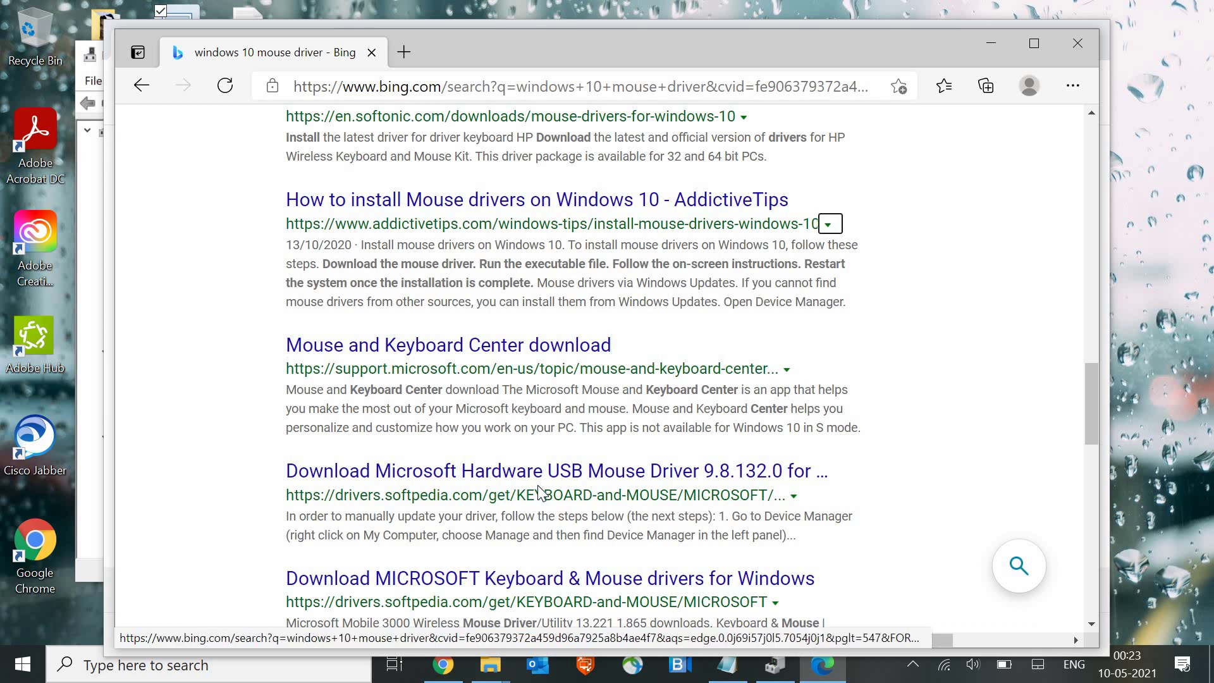
{"action": "key", "text": "shift+Tab"}
{"action": "key", "text": "Tab"}
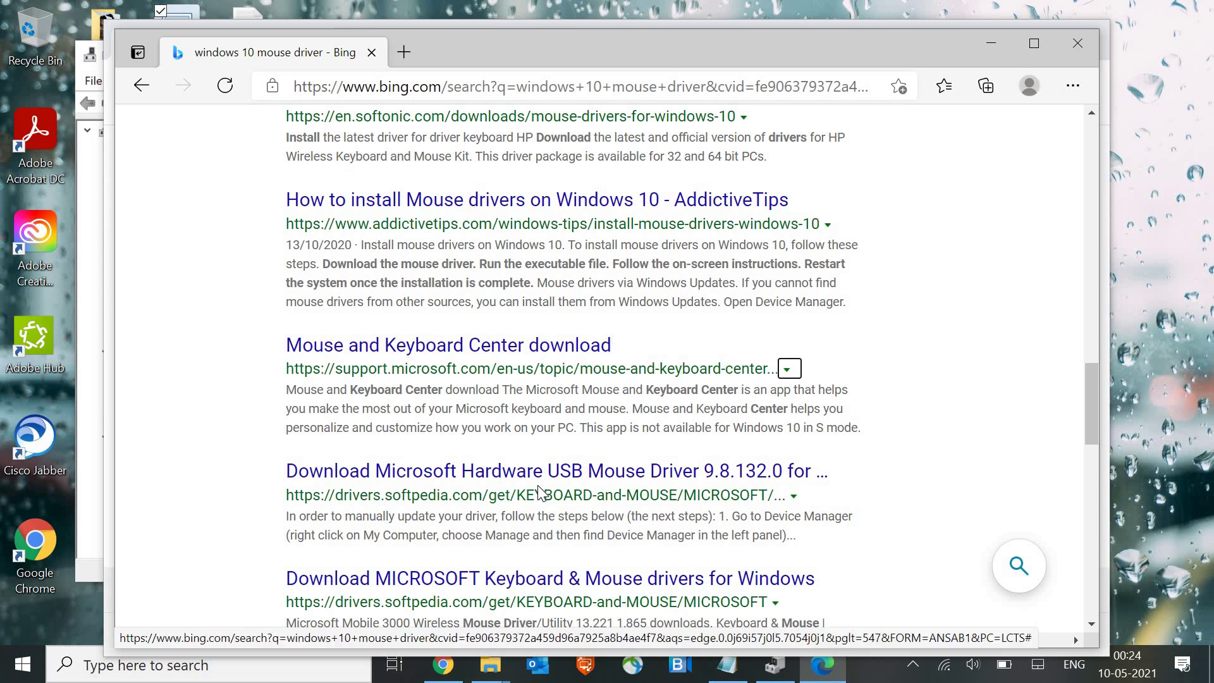
{"action": "key", "text": "shift+Tab"}
{"action": "key", "text": "Return"}
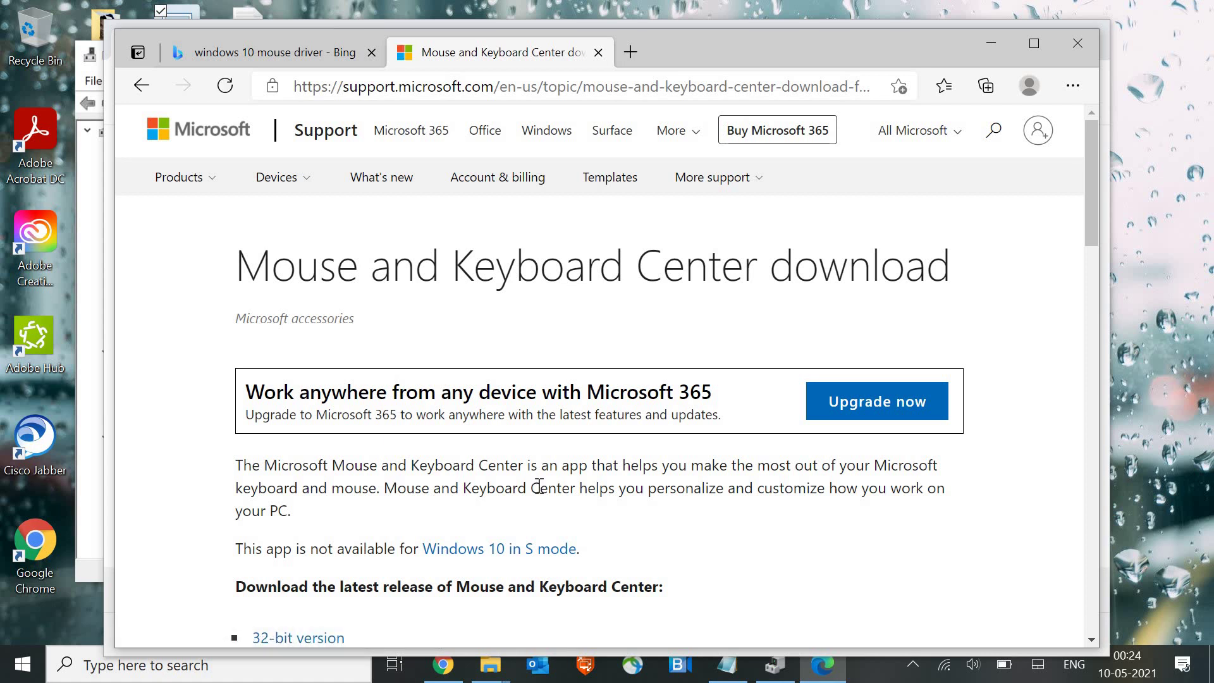
Find the latest release links on the Mouse and Keyboard Center page and download the 64-bit version
{"action": "scroll", "coordinate": [537, 493], "scroll_direction": "down", "scroll_amount": 2}
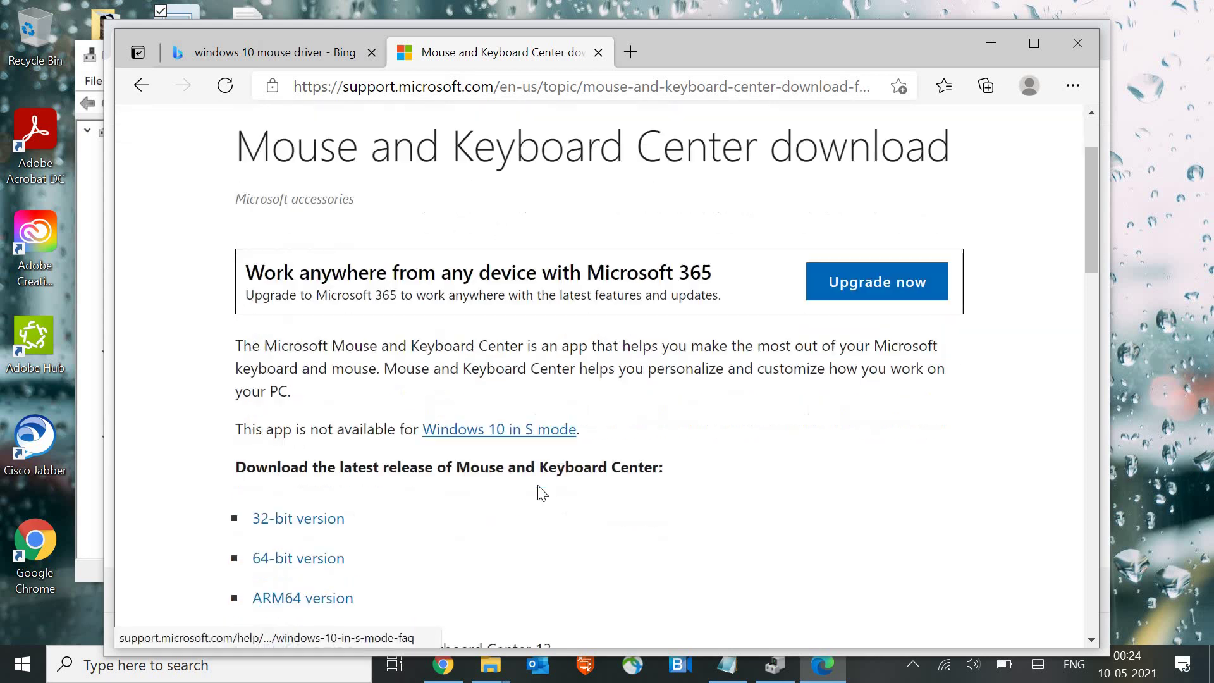
{"action": "scroll", "coordinate": [542, 493], "scroll_direction": "down", "scroll_amount": 1}
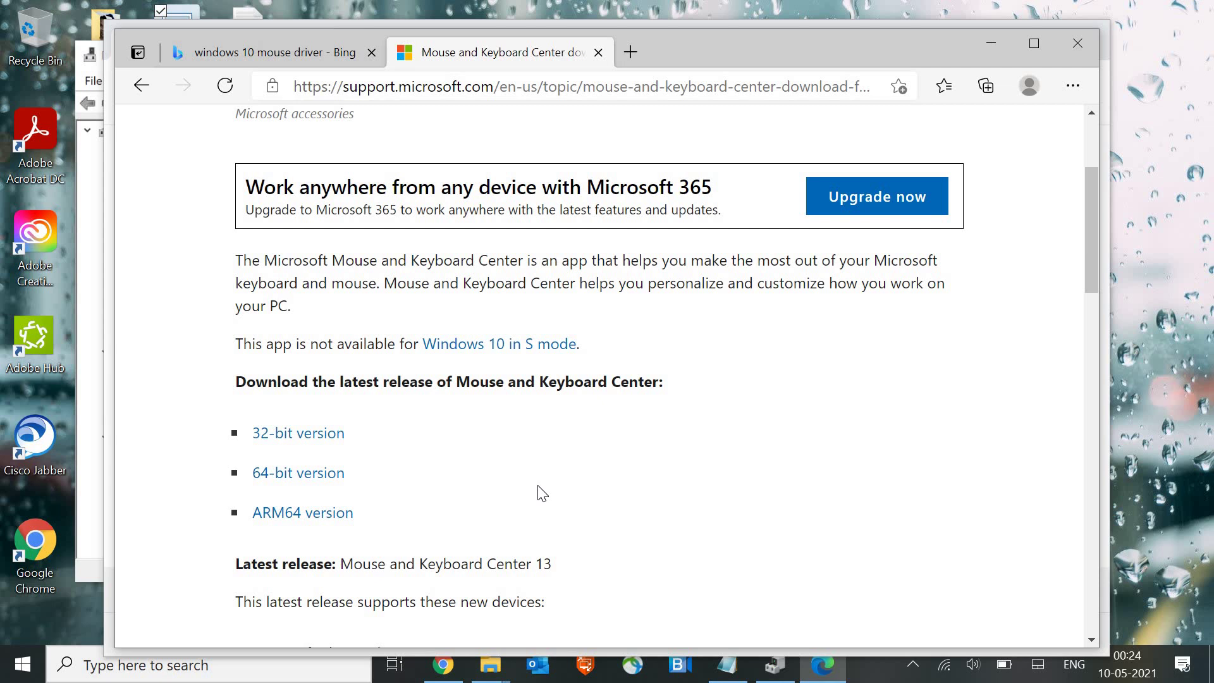
{"action": "key", "text": "Tab"}
{"action": "key", "text": "Tab"}
{"action": "key", "text": "Tab"}
{"action": "key", "text": "Tab"}
{"action": "key", "text": "Tab"}
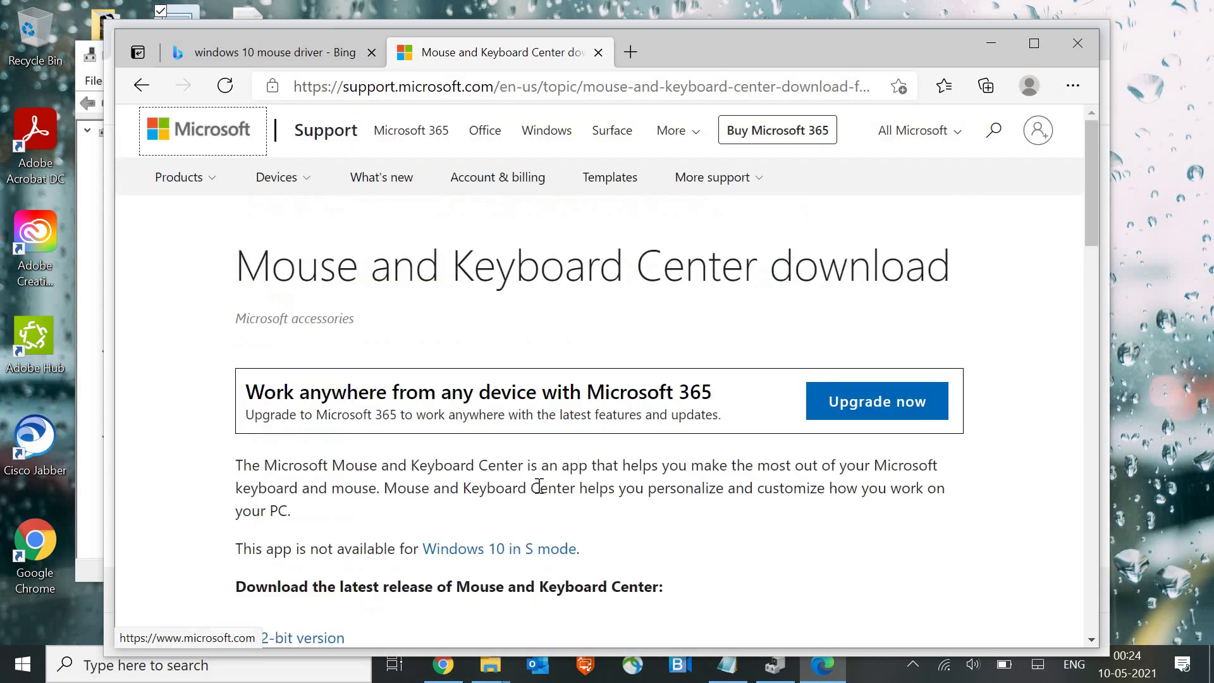
{"action": "key", "text": "Tab"}
{"action": "key", "text": "Tab"}
{"action": "key", "text": "Tab"}
{"action": "key", "text": "Tab"}
{"action": "key", "text": "Tab"}
{"action": "key", "text": "Tab"}
{"action": "key", "text": "Tab"}
{"action": "key", "text": "Tab"}
{"action": "key", "text": "Tab"}
{"action": "key", "text": "Tab"}
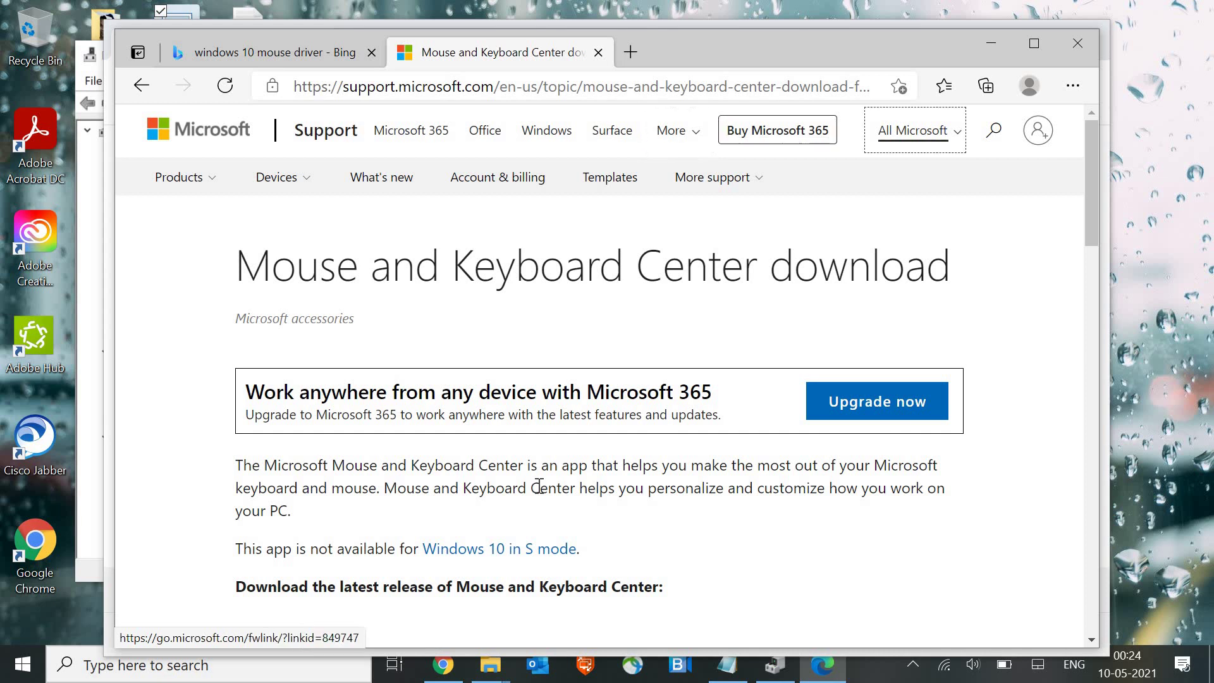
{"action": "key", "text": "Tab"}
{"action": "key", "text": "Tab"}
{"action": "key", "text": "Tab"}
{"action": "key", "text": "Tab"}
{"action": "key", "text": "Tab"}
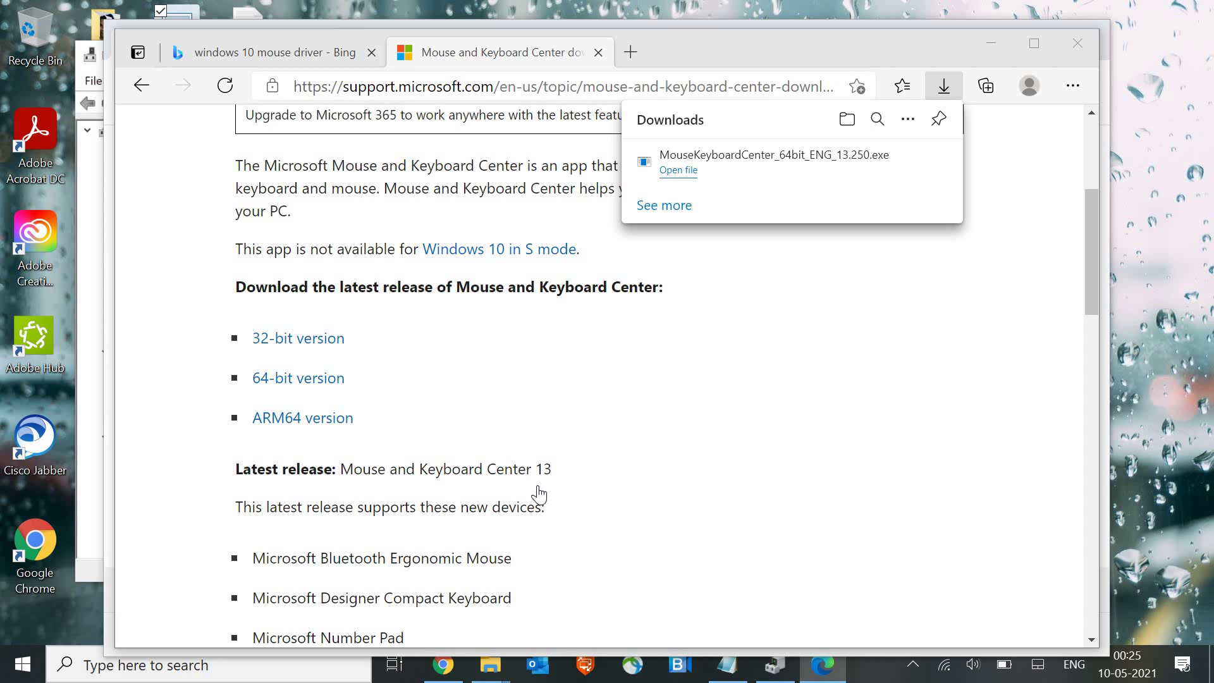
Return to the browser's download list holding the MouseKeyboardCenter_64bit_ENG_13.250.exe file
{"action": "key", "text": "alt+Tab"}
{"action": "key", "text": "alt+Tab"}
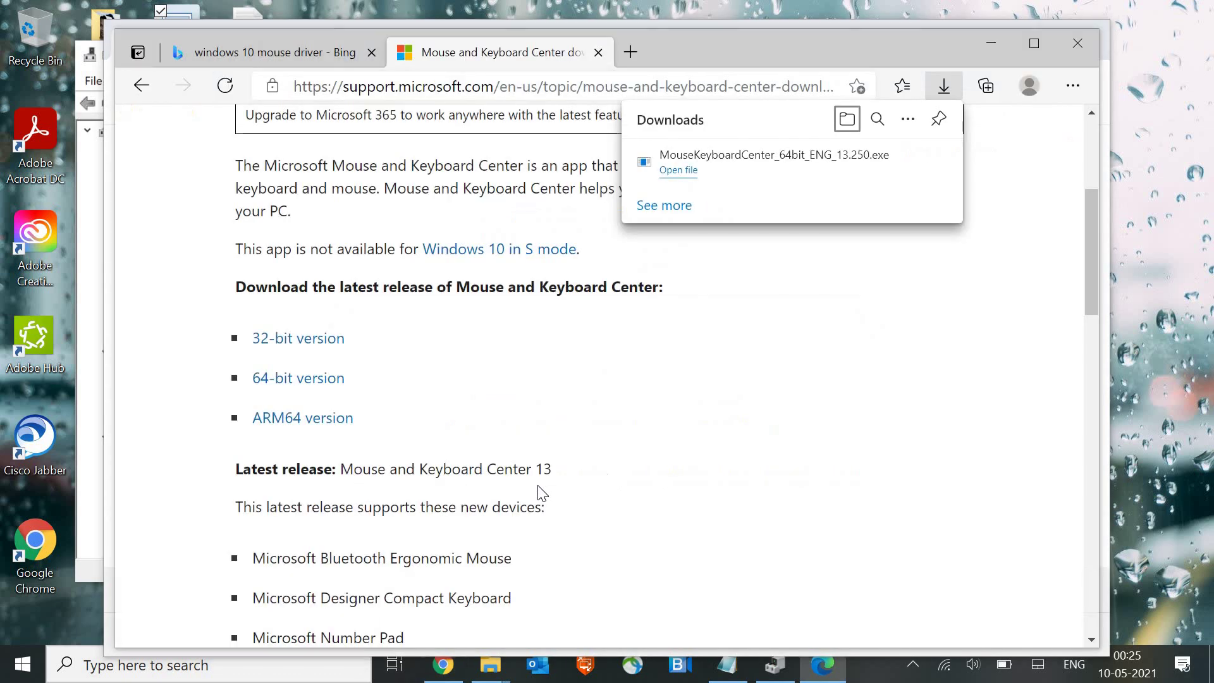